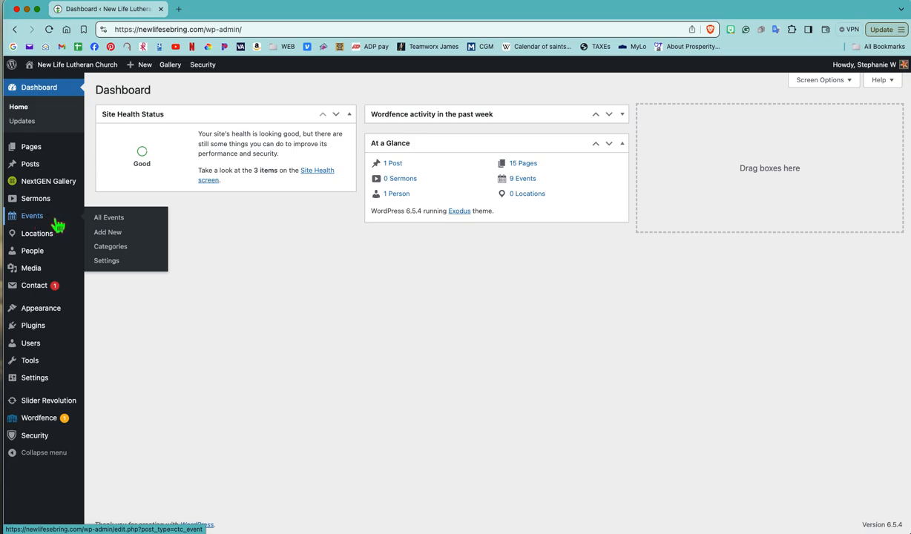
- Open the list of all events and review the existing entries
click(112, 219)
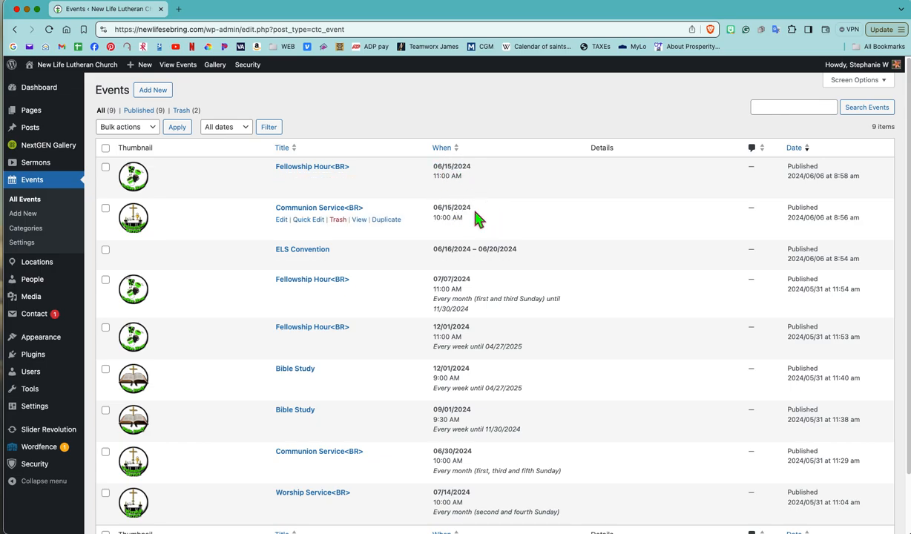
scroll(594, 281, down, 3)
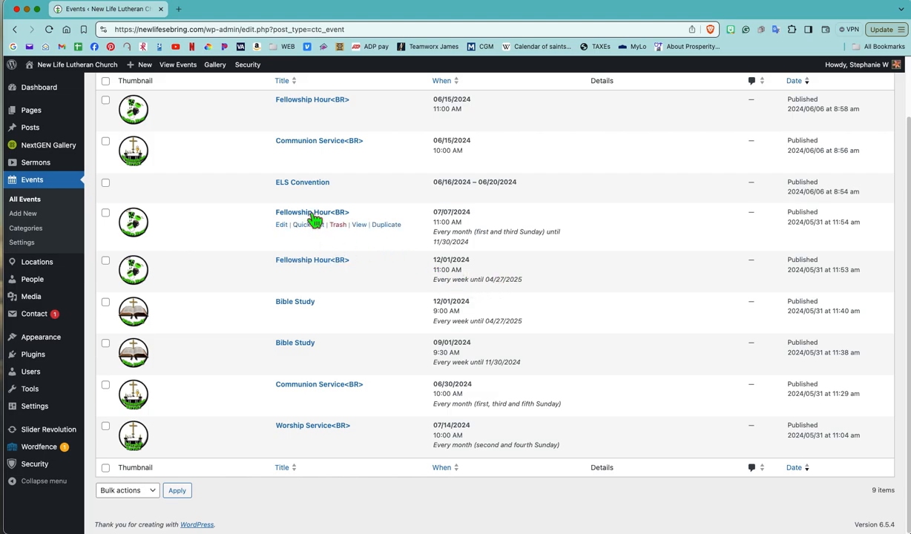
- Visit the public church site's calendar page and examine the July 2024 events
mouse_move(87, 74)
click(74, 86)
click(271, 182)
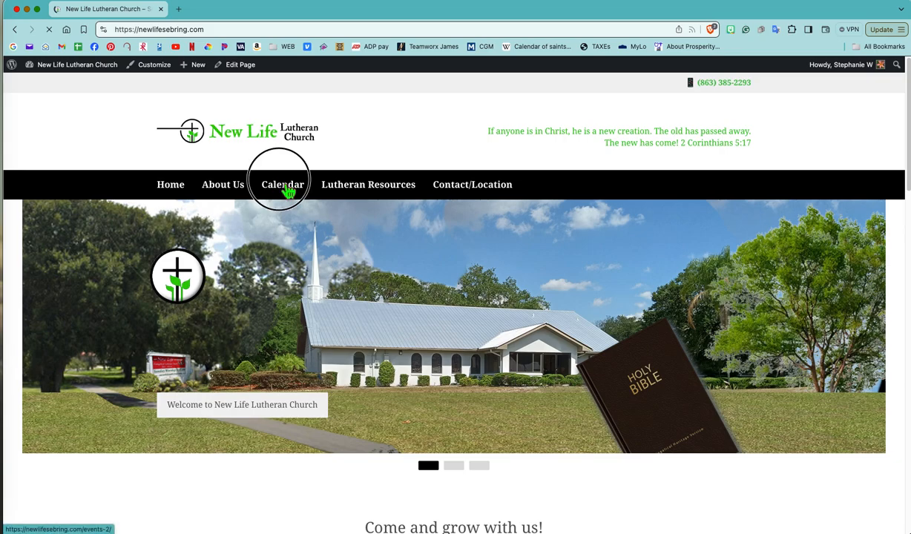
scroll(389, 233, down, 5)
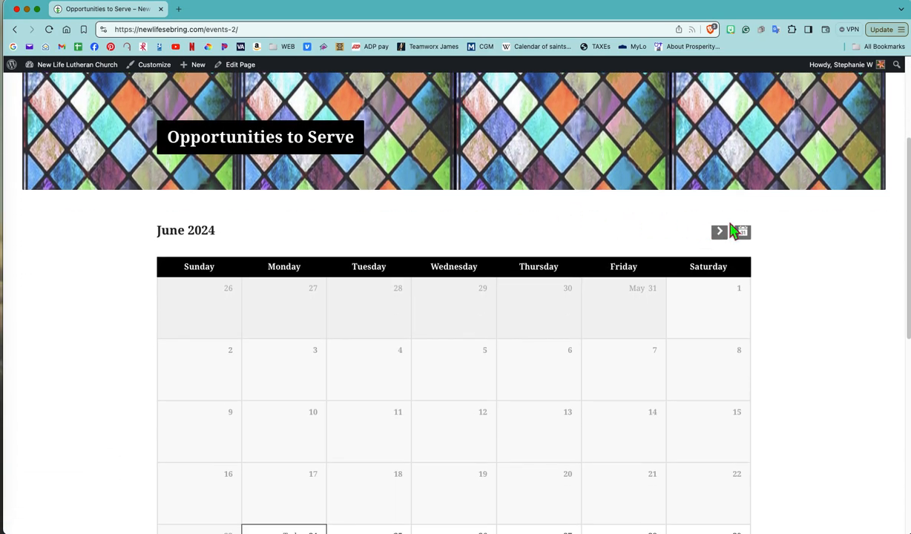
click(719, 230)
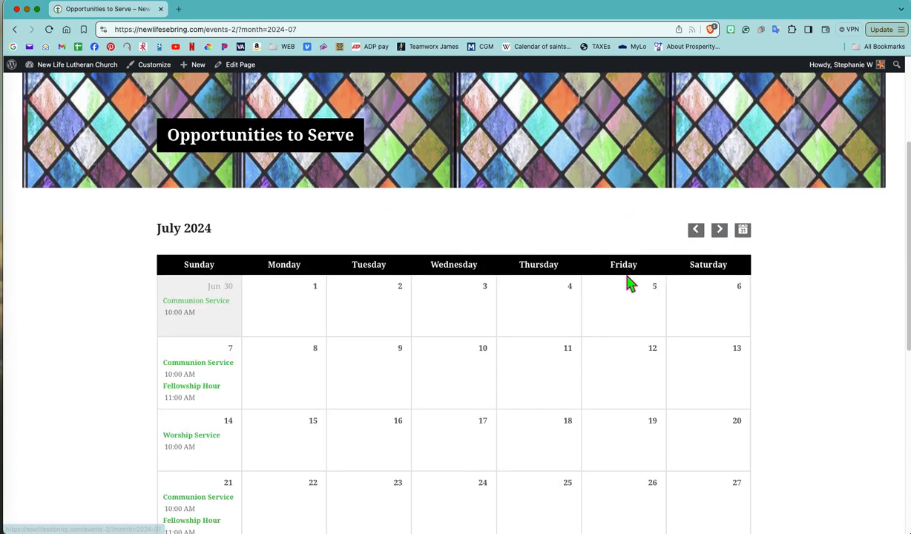
scroll(630, 282, down, 2)
scroll(630, 282, down, 1)
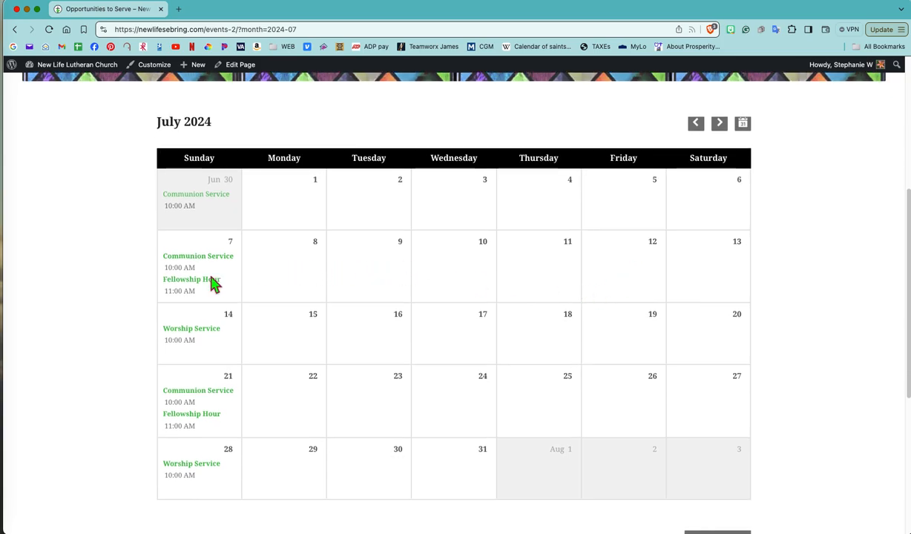
- Advance the public calendar to September 2024 and examine that month's Sunday events
click(724, 130)
click(723, 131)
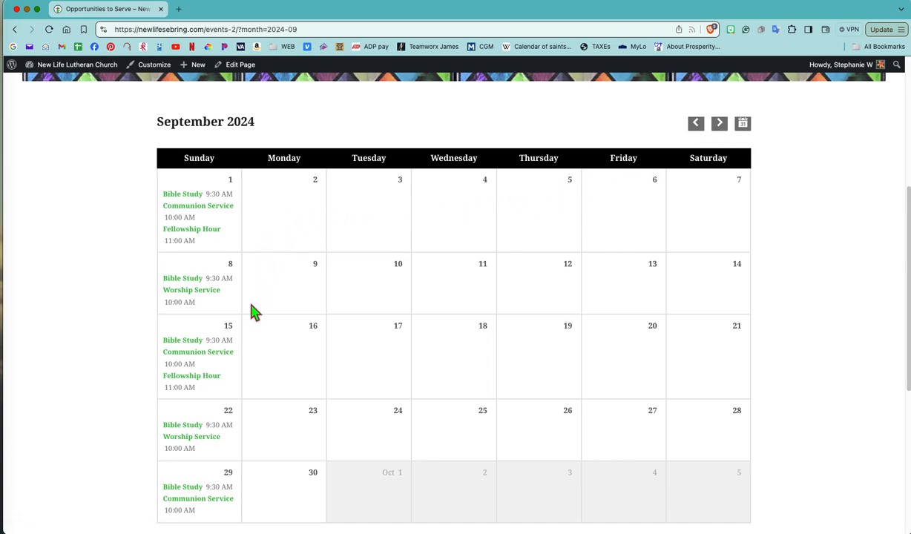
scroll(237, 389, down, 1)
scroll(237, 389, down, 3)
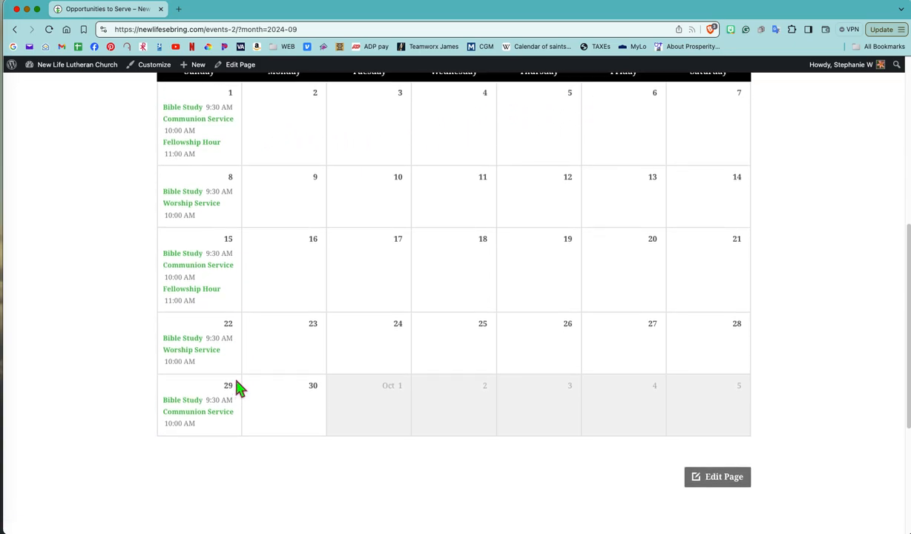
scroll(240, 387, up, 3)
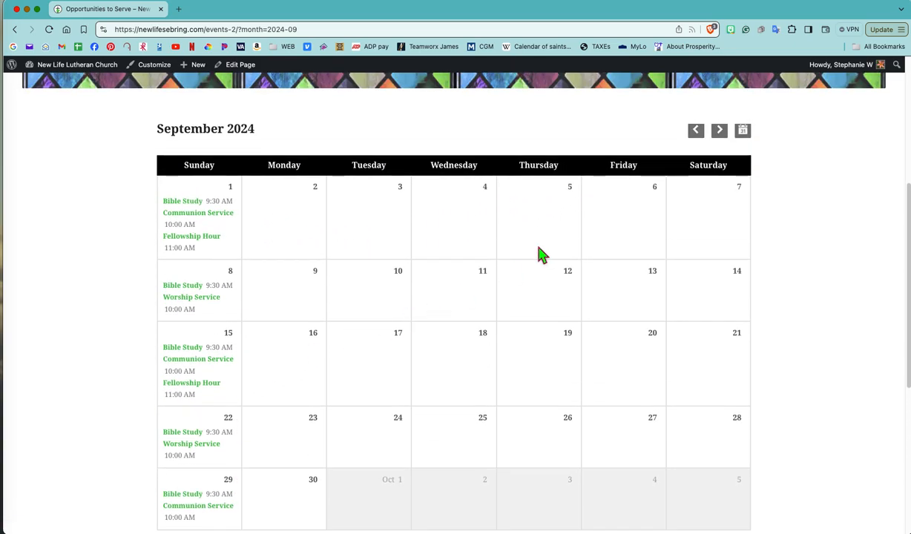
- Advance the public calendar to December 2024 and examine that month's Sunday events
click(726, 137)
click(720, 134)
click(721, 134)
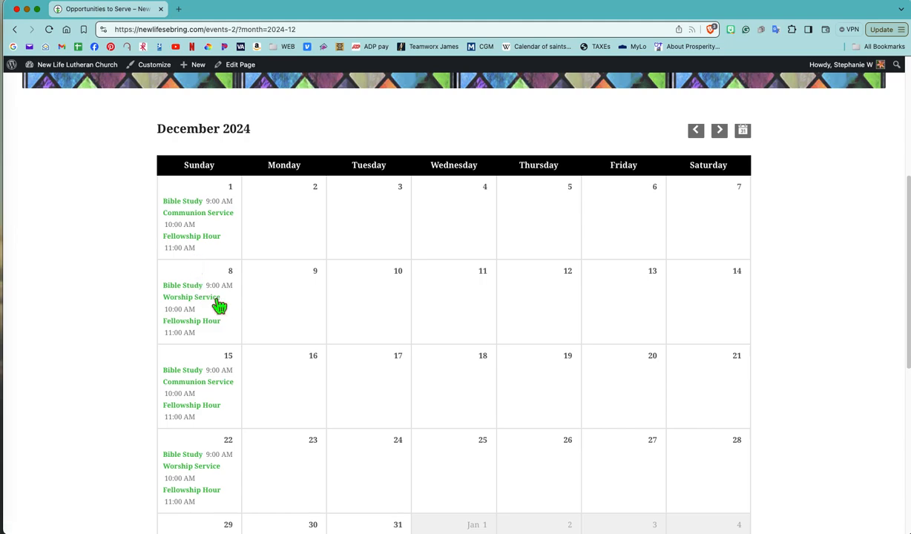
scroll(222, 312, down, 1)
scroll(222, 312, down, 2)
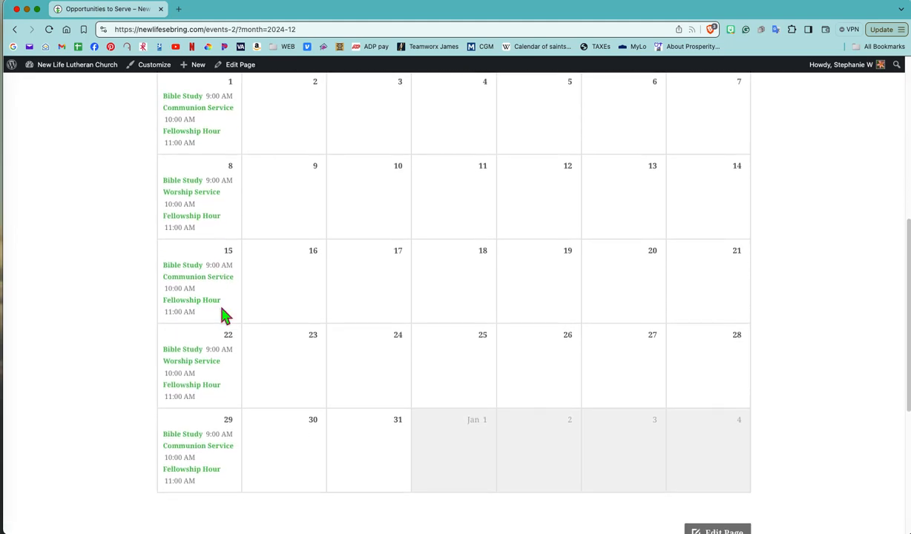
scroll(226, 310, up, 5)
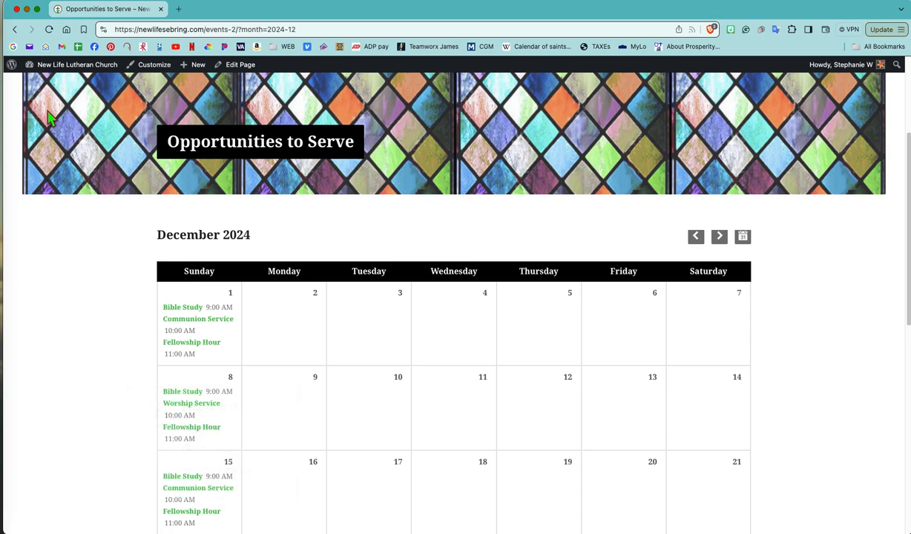
- Return to the admin dashboard's events list and add a new event named "Game Night <BR>"
mouse_move(67, 69)
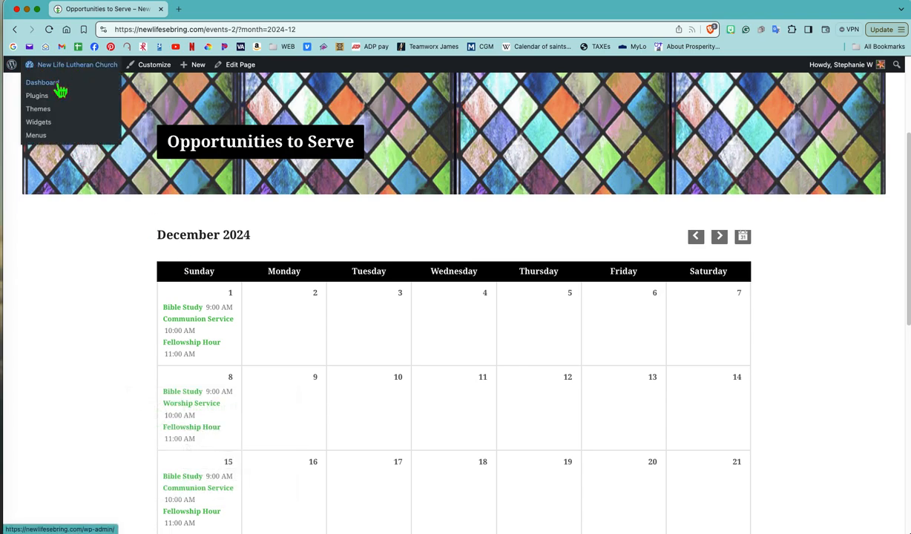
click(58, 86)
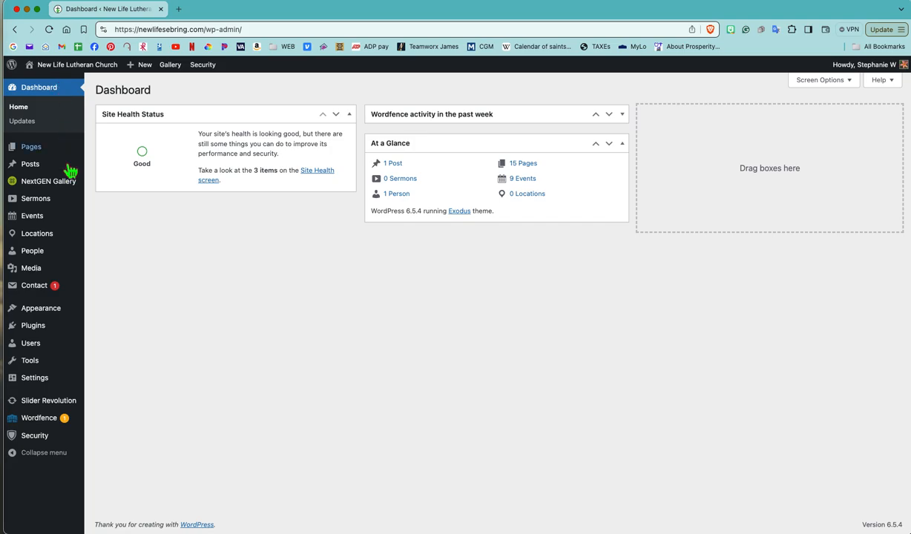
mouse_move(52, 216)
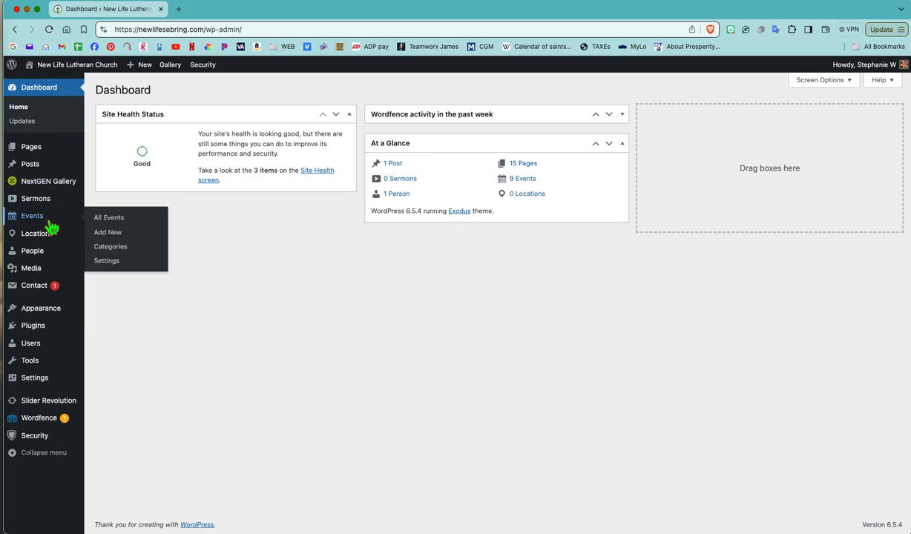
click(119, 223)
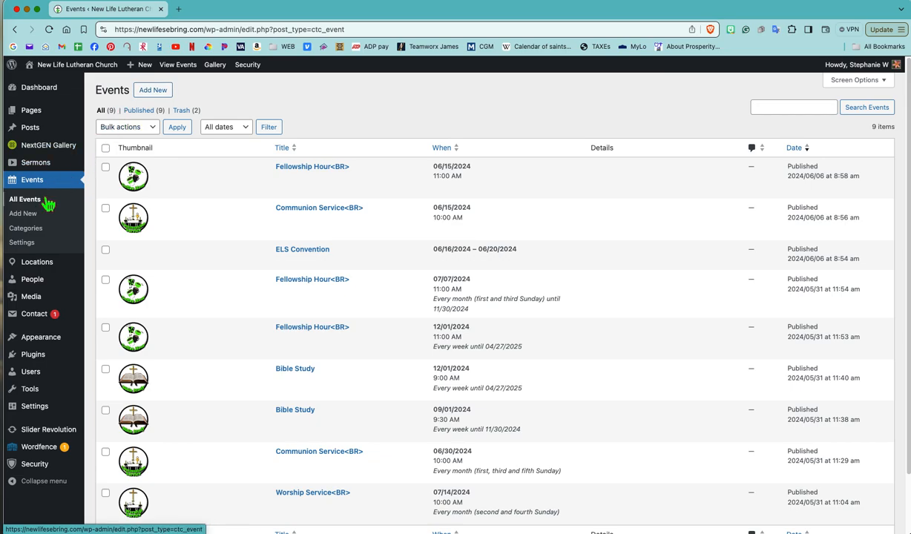
click(163, 96)
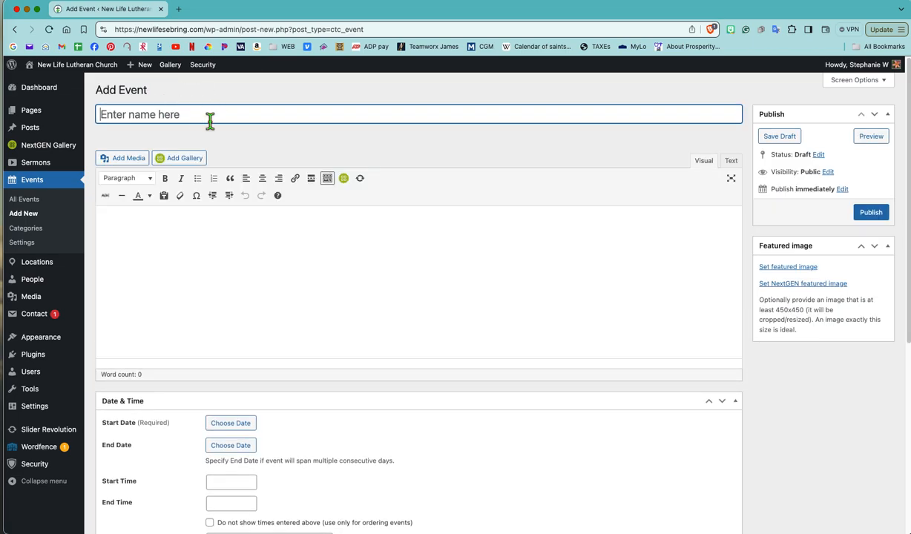
text(Game Night <BR>)
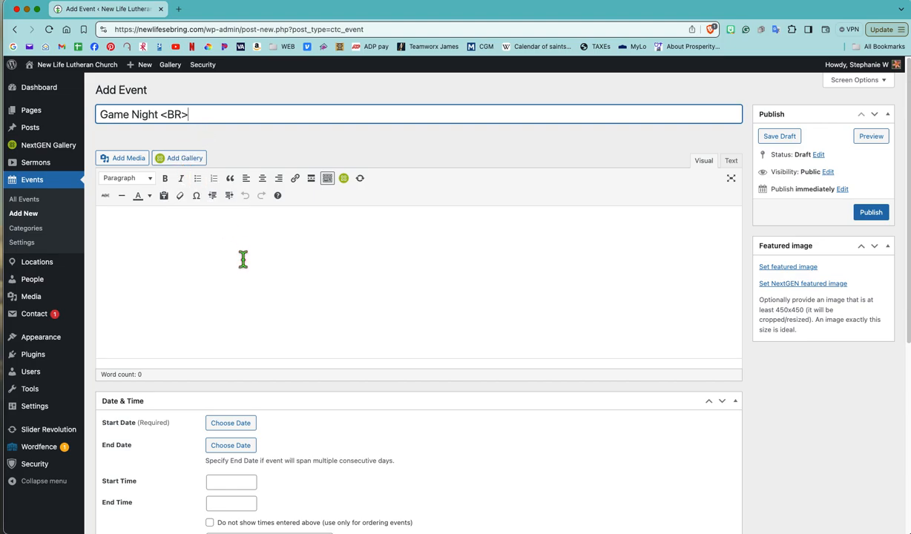
- Set both the start date and the end date of the event to 07/03/2024
scroll(239, 260, down, 3)
click(232, 299)
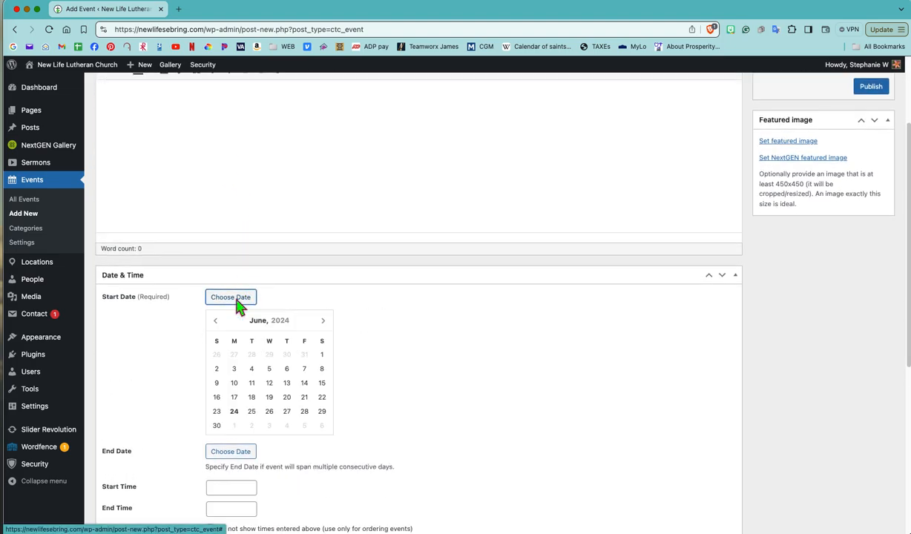
click(323, 322)
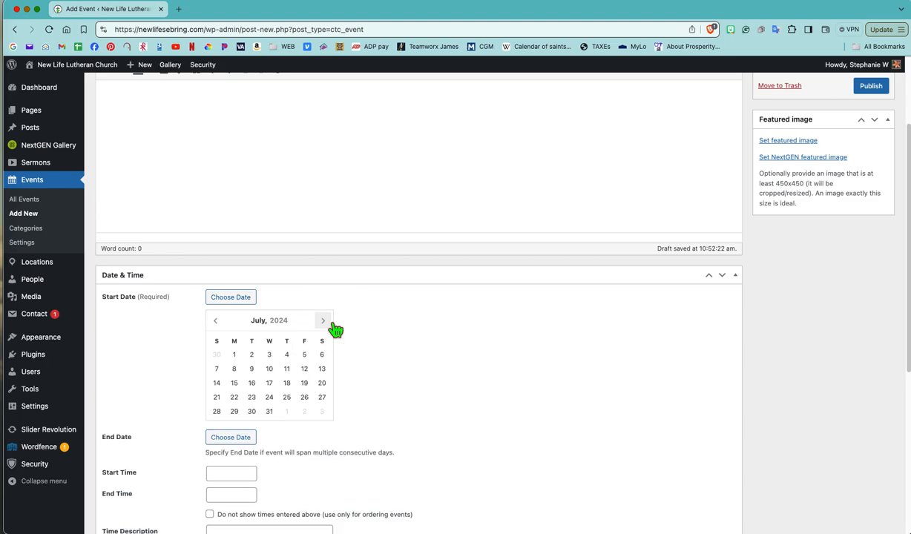
click(272, 358)
click(239, 325)
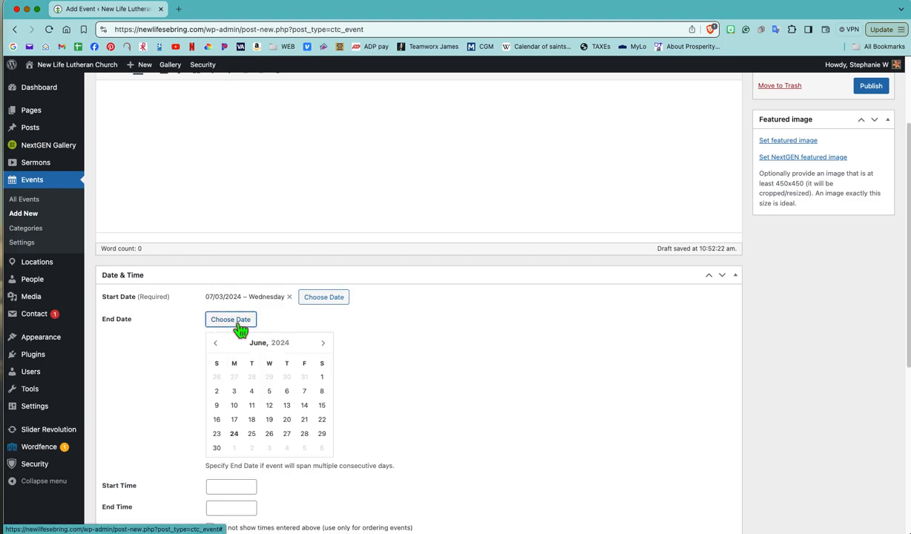
click(323, 342)
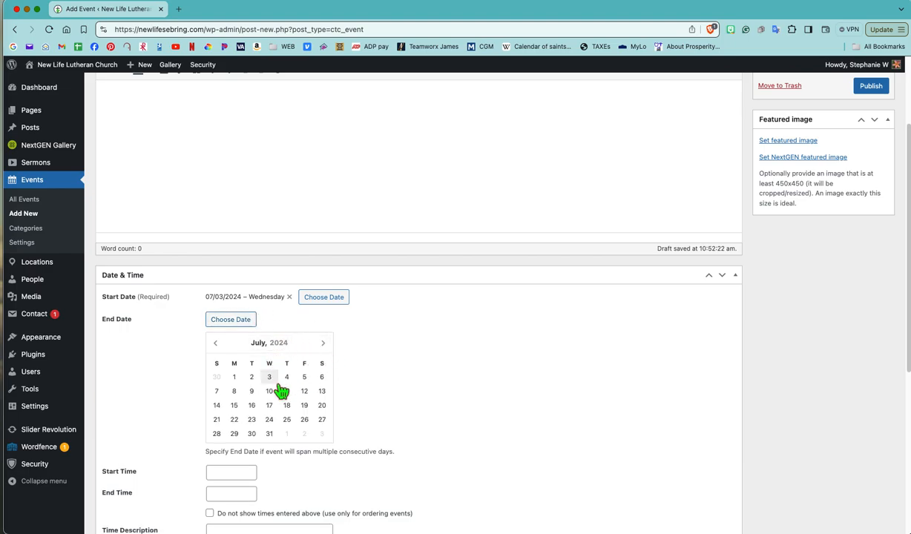
click(270, 378)
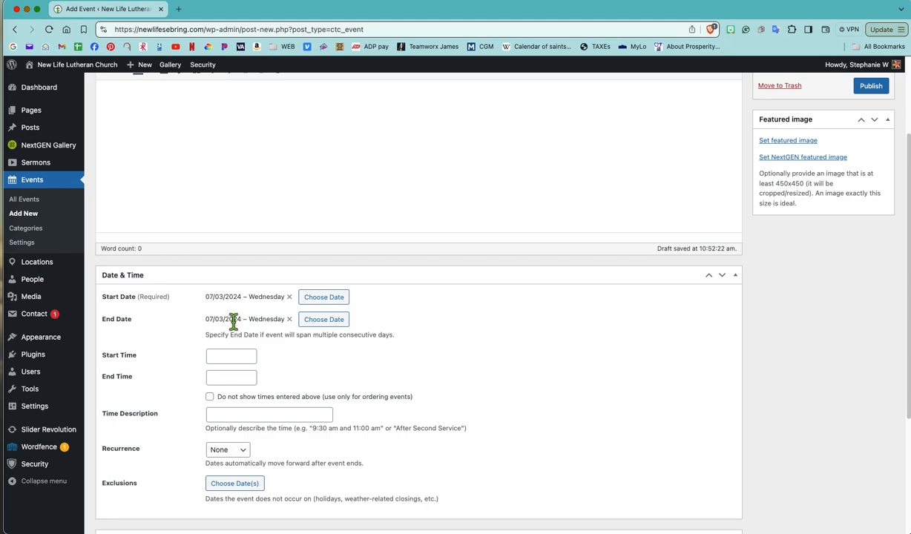
- Set the event's start time to 6:30 PM
click(223, 358)
scroll(236, 399, down, 3)
scroll(234, 399, down, 10)
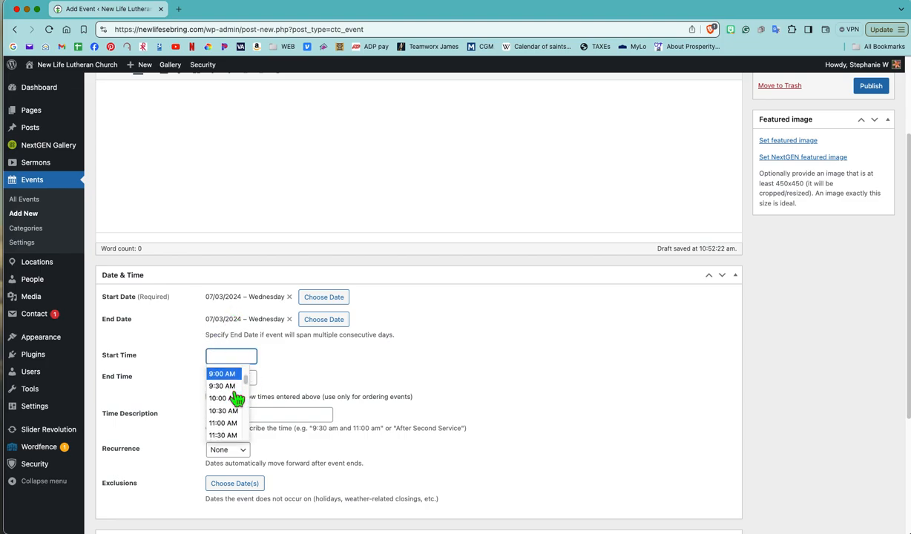
scroll(232, 399, down, 3)
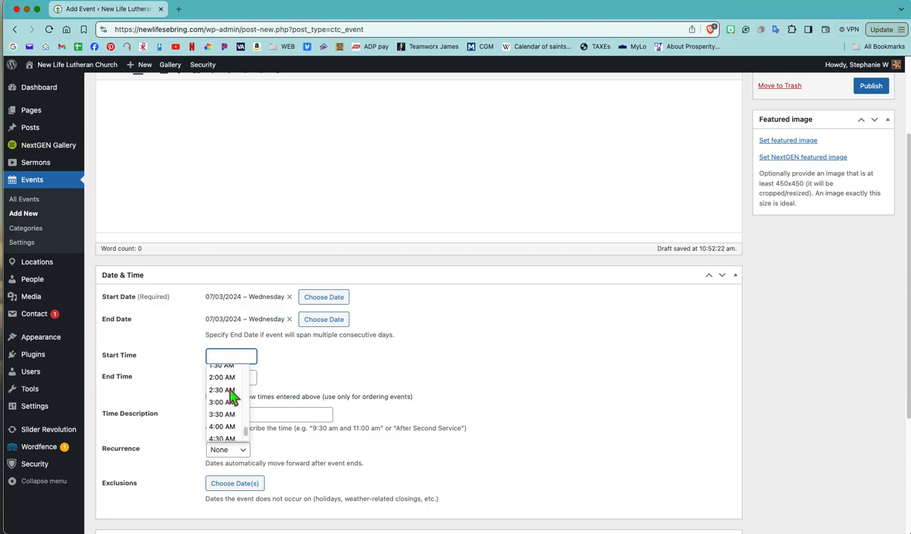
scroll(230, 405, down, 15)
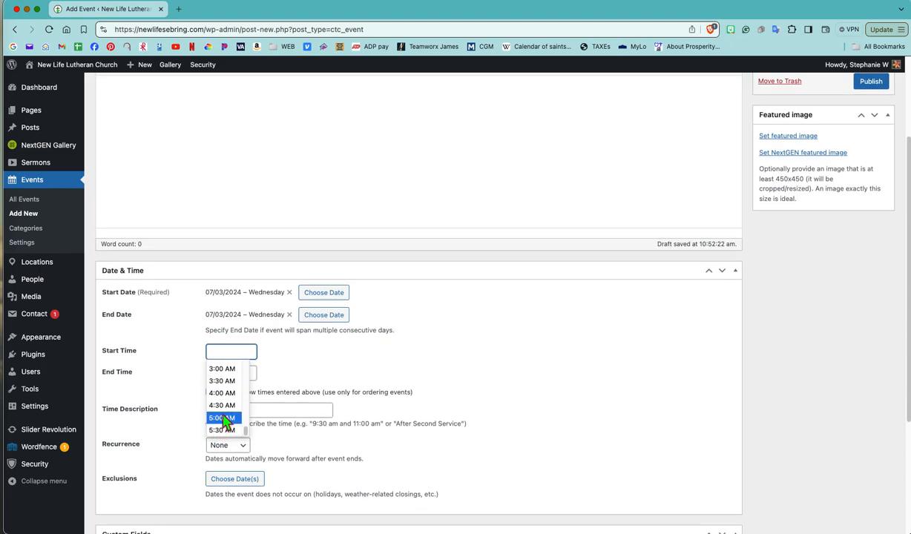
scroll(228, 410, up, 4)
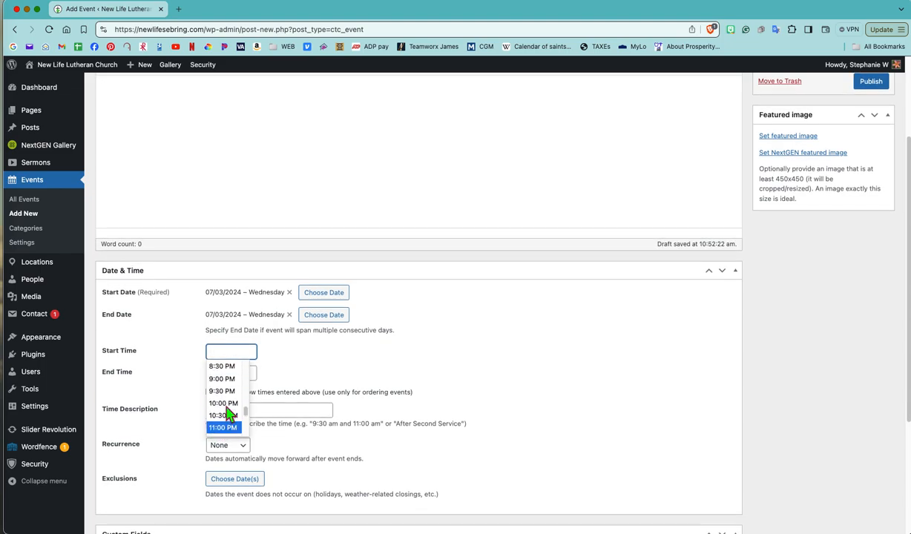
scroll(229, 402, up, 2)
click(223, 365)
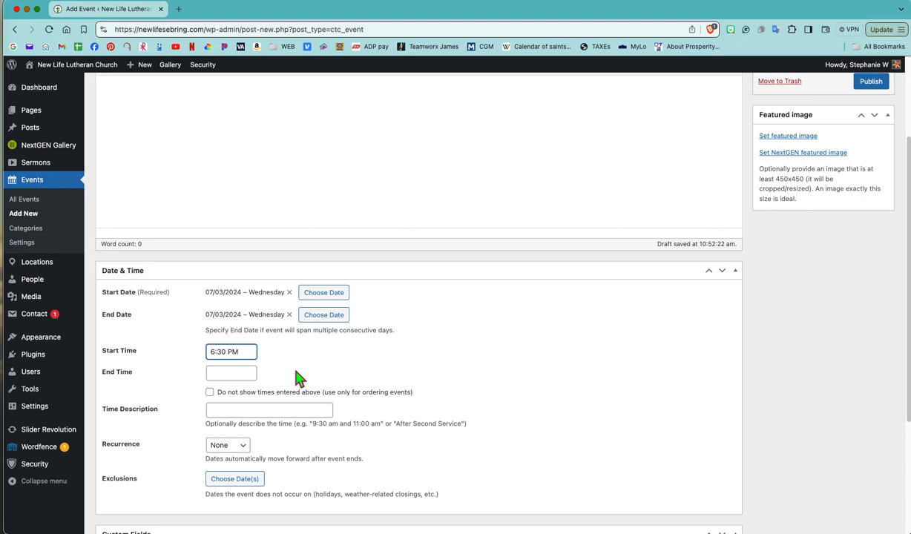
- Try a weekly recurrence for the event and return the recurrence to None
scroll(297, 379, down, 2)
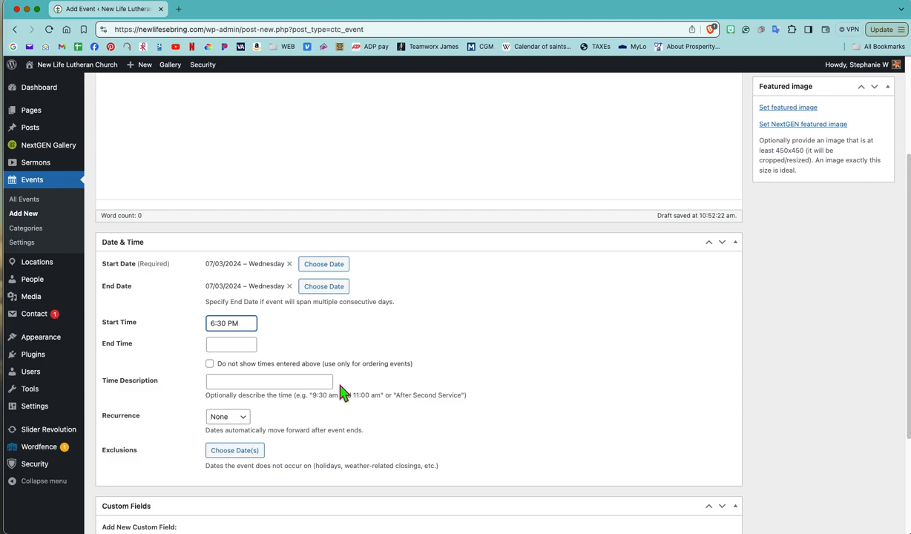
click(245, 417)
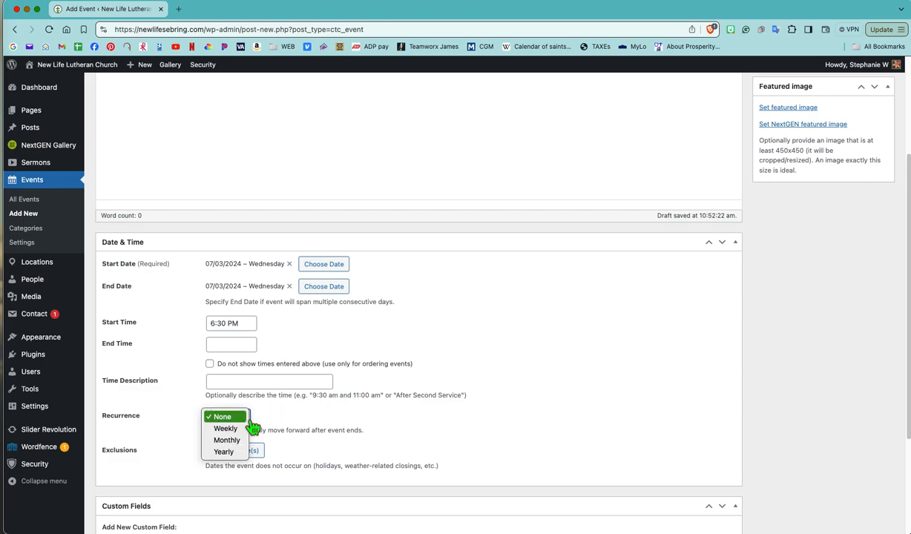
click(236, 429)
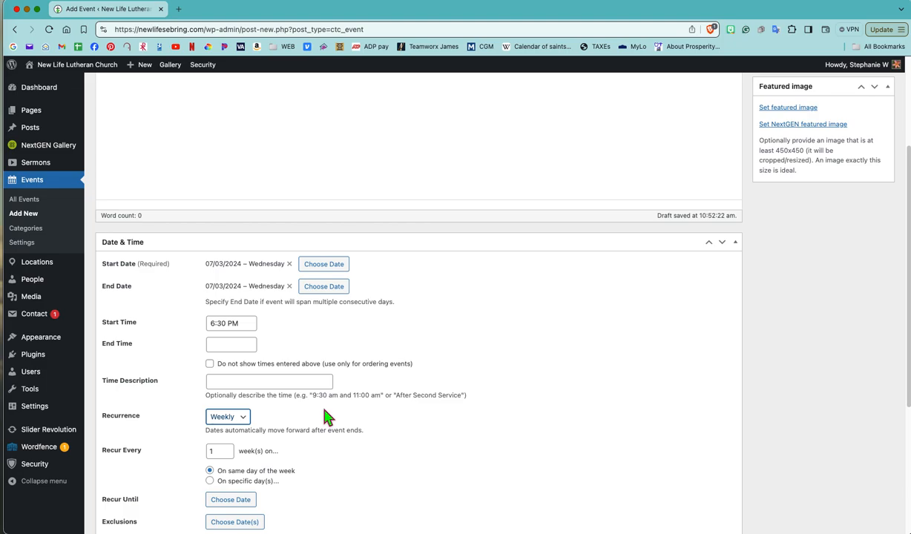
click(246, 417)
click(245, 408)
- Publish the Game Night event
scroll(527, 347, up, 4)
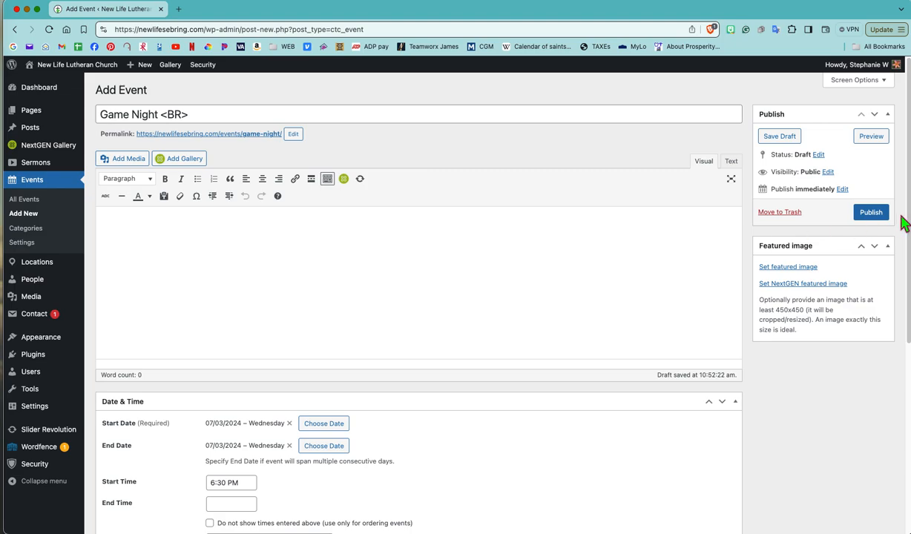
click(872, 213)
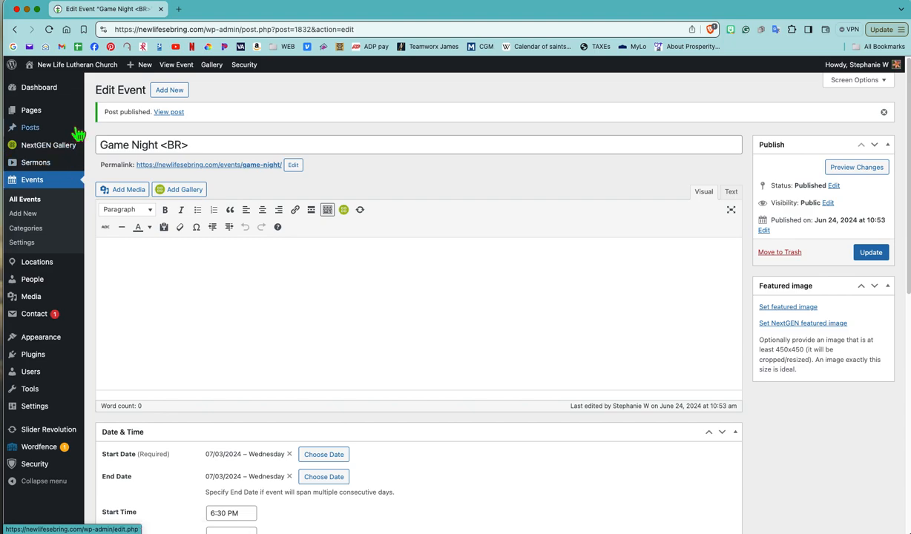
- Open the church's public calendar at July 2024 and check the Game Night entry on July 3
mouse_move(72, 81)
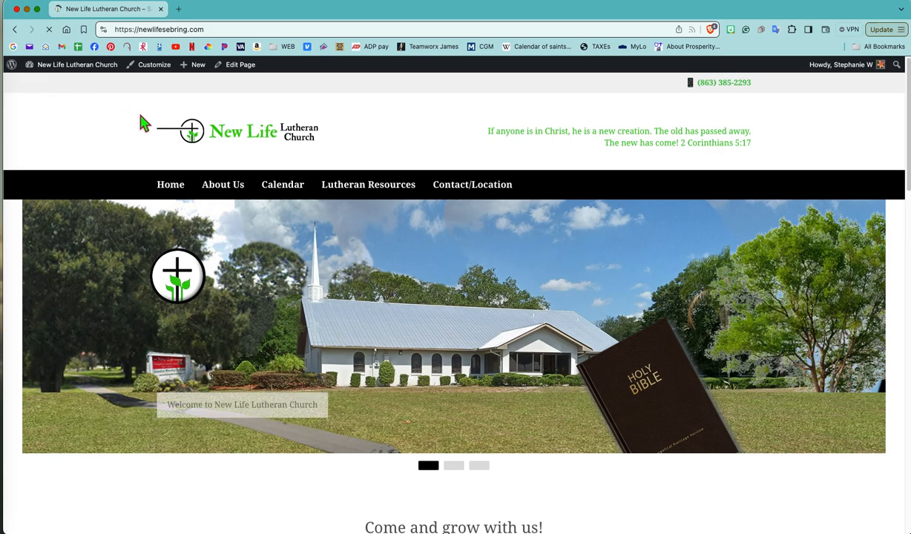
click(284, 191)
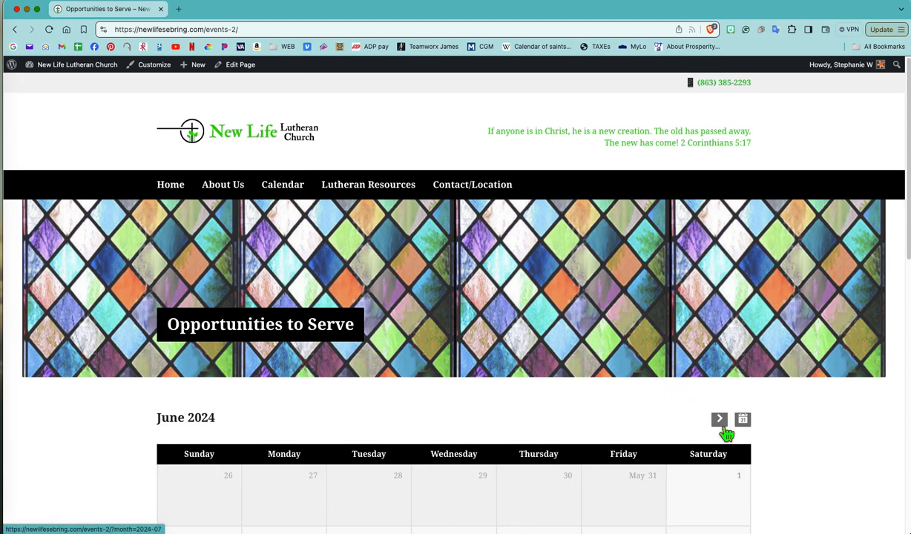
click(724, 427)
scroll(638, 400, down, 3)
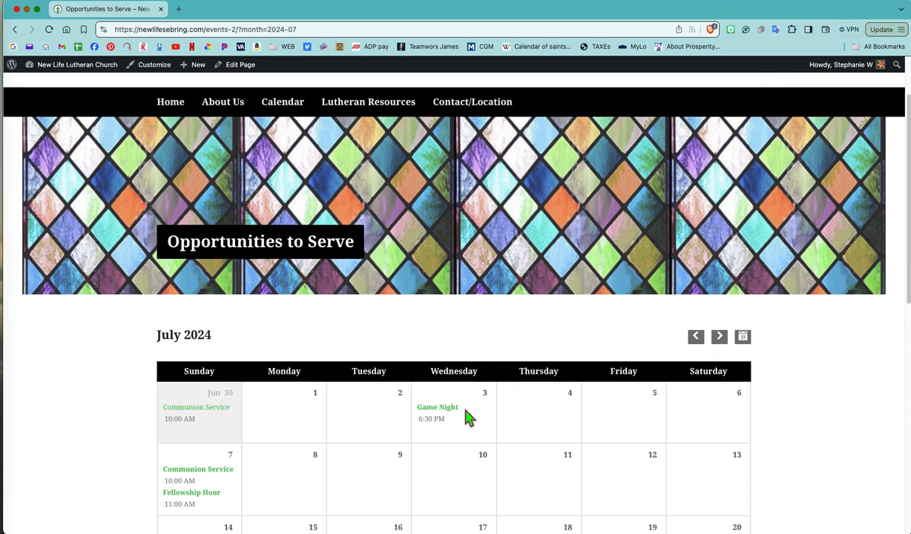
mouse_move(466, 411)
scroll(443, 429, down, 1)
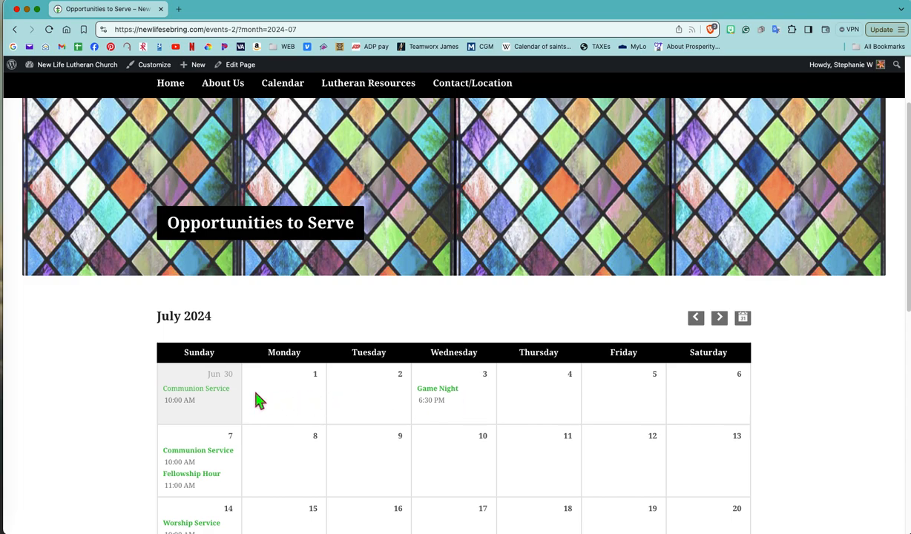
mouse_move(230, 401)
scroll(273, 412, down, 1)
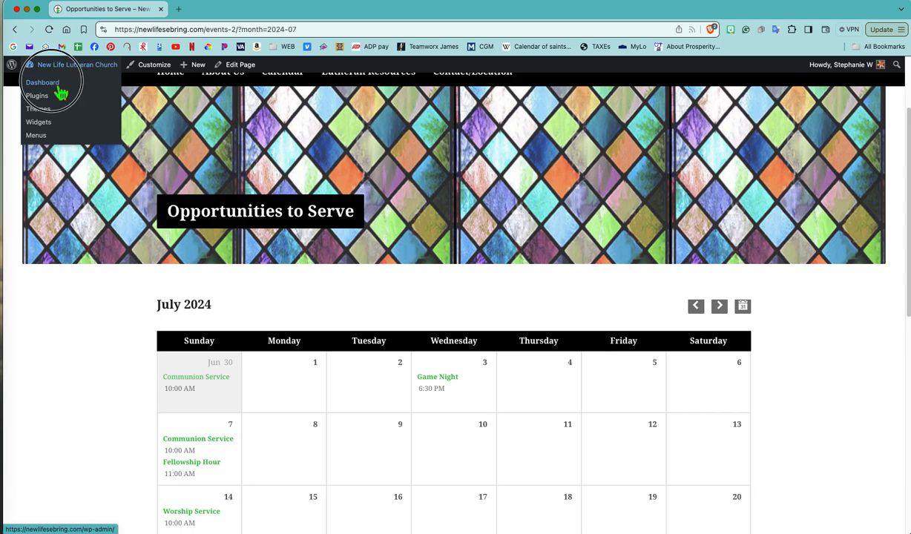
- Return to the site's admin dashboard and open the Worship Service<BR> event from the list of all events
click(58, 87)
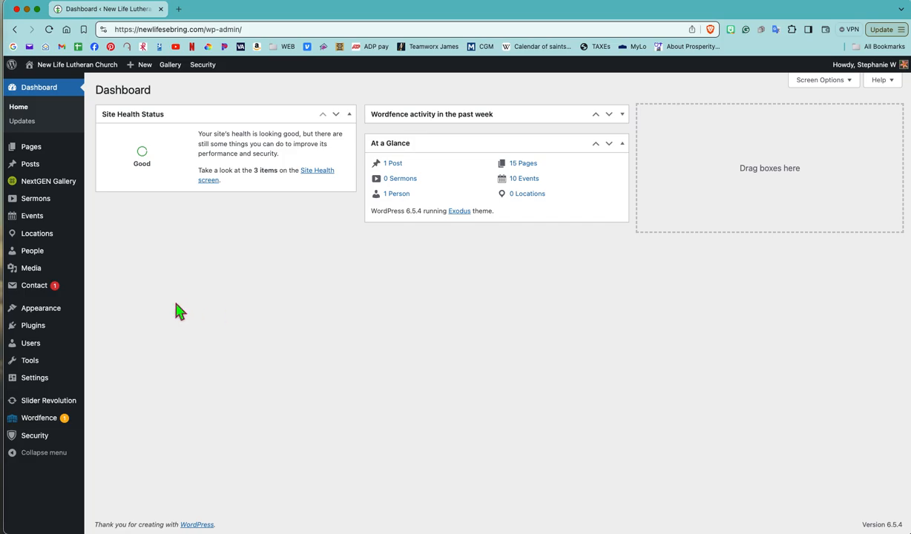
mouse_move(51, 227)
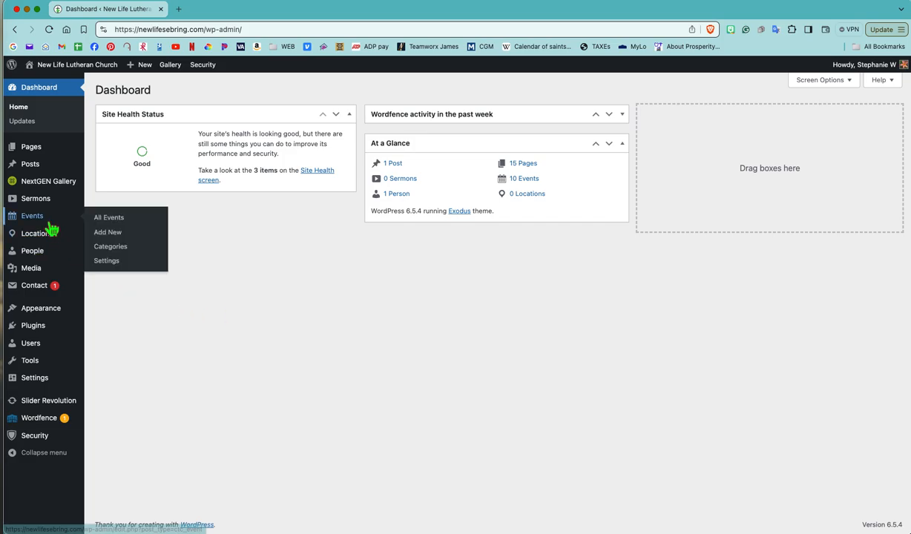
click(117, 221)
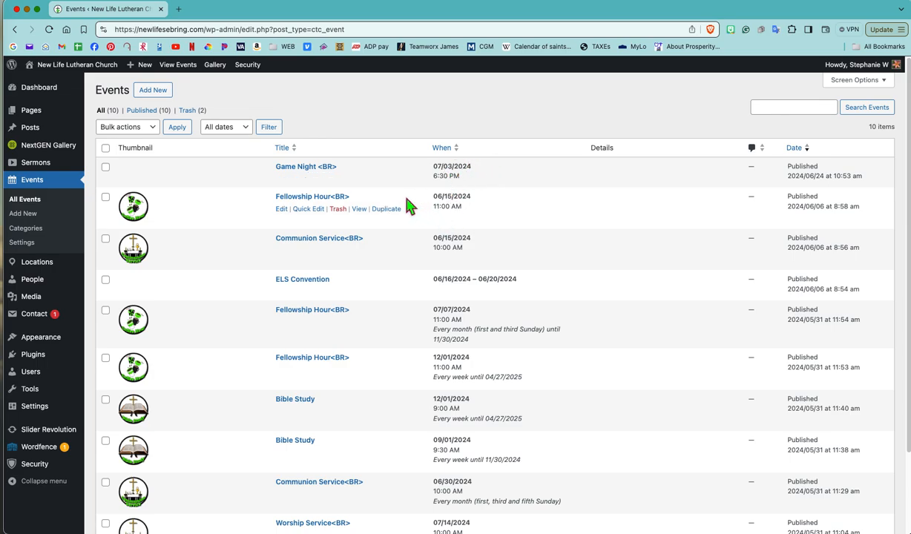
scroll(380, 300, down, 3)
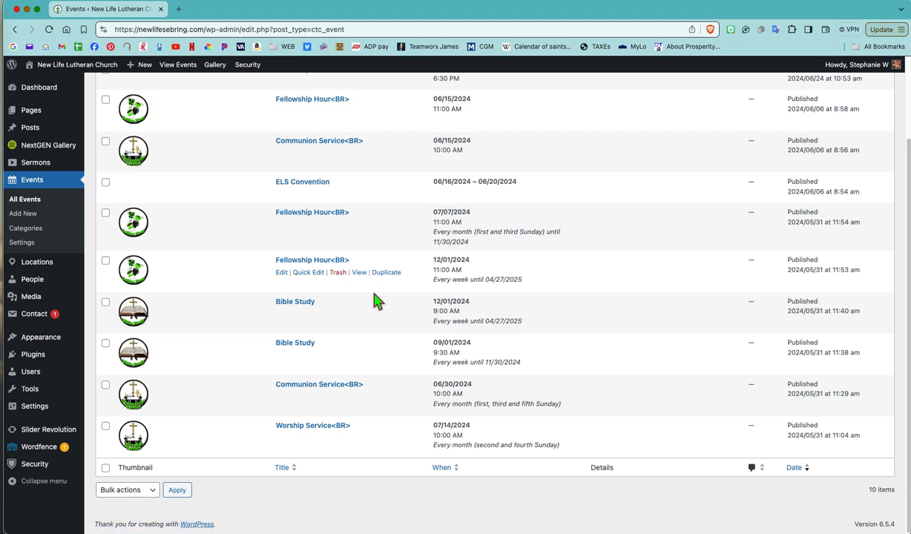
click(294, 430)
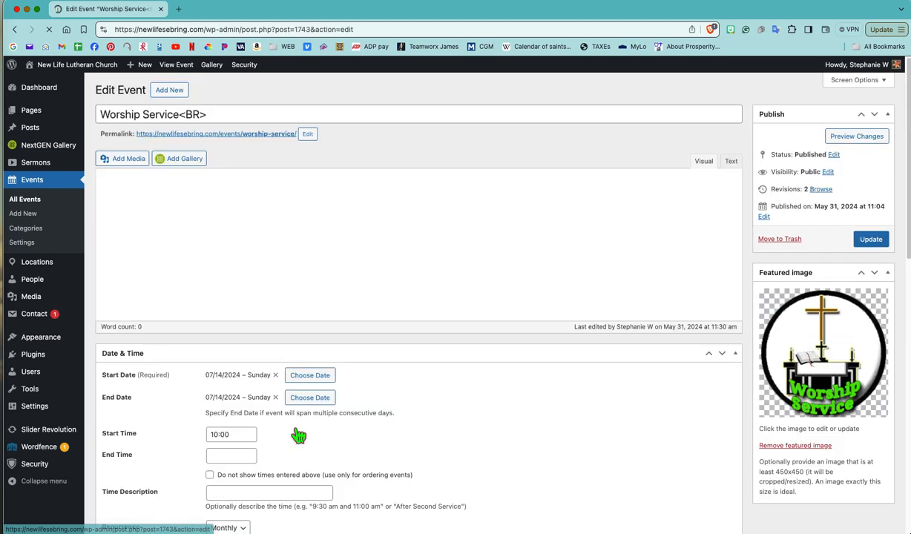
- Examine the Worship Service event's dates, start time, featured image and monthly recurrence on specific weeks
scroll(425, 364, down, 1)
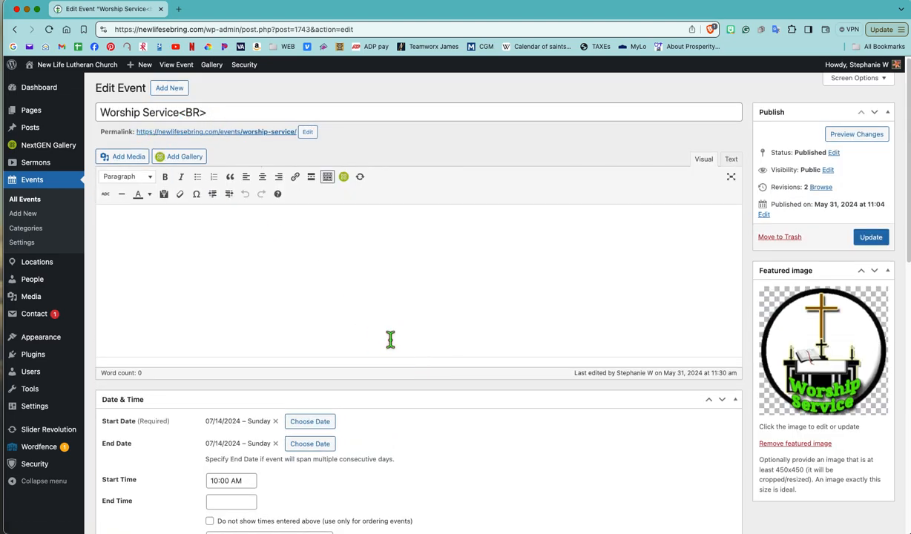
scroll(406, 342, down, 5)
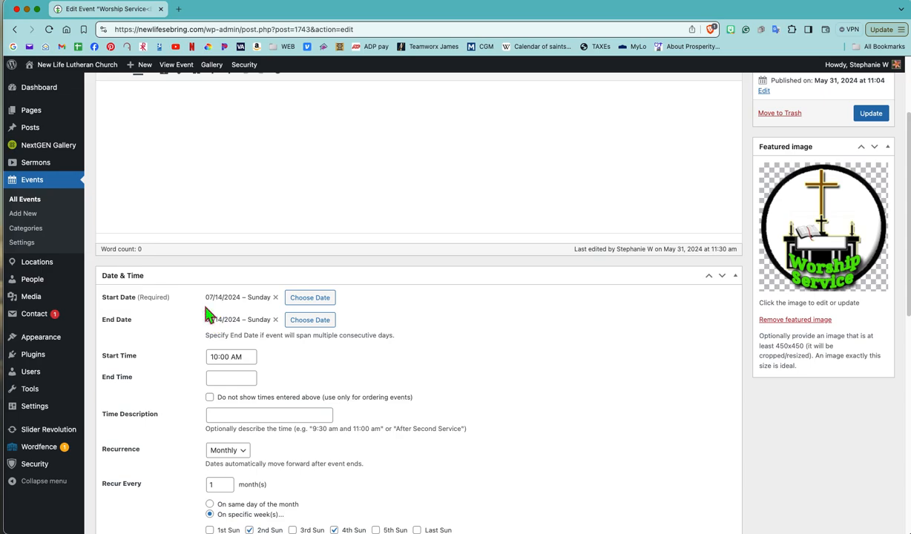
scroll(279, 278, up, 5)
scroll(279, 275, down, 1)
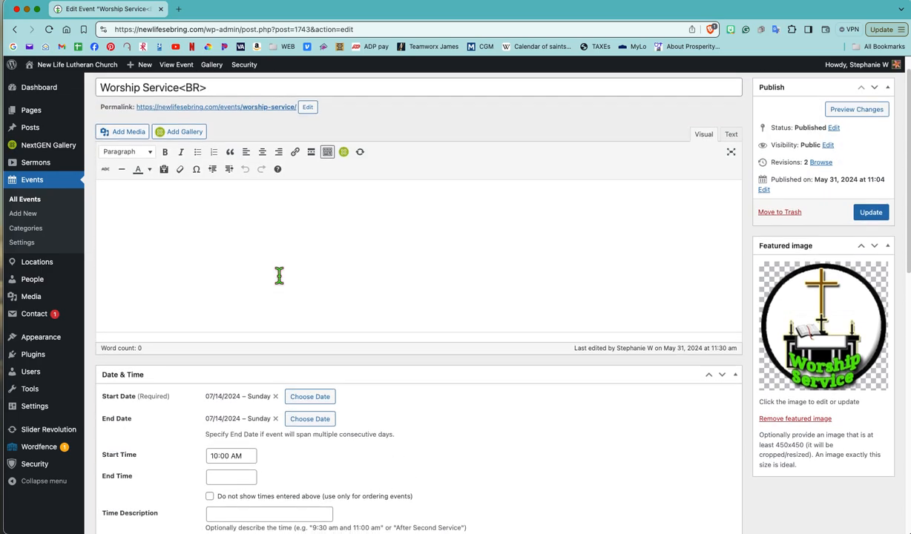
scroll(279, 279, up, 1)
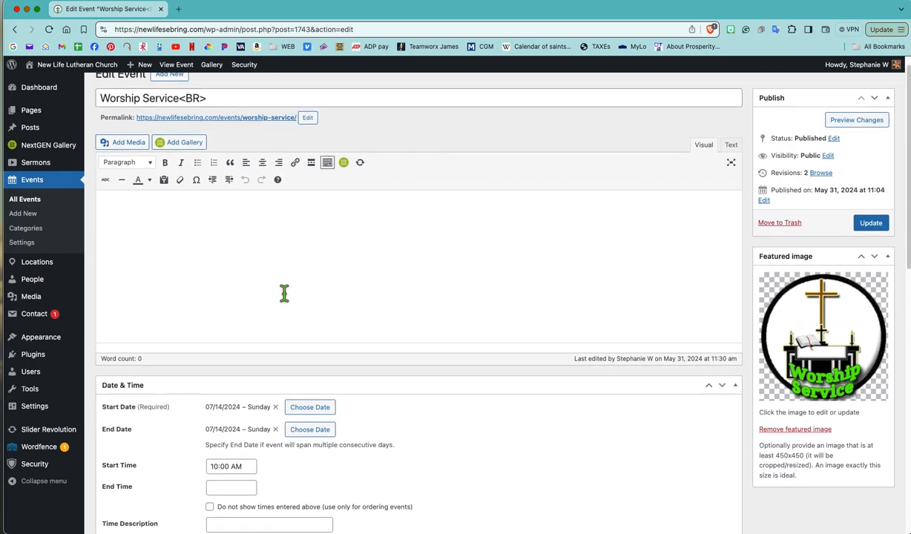
scroll(284, 293, down, 3)
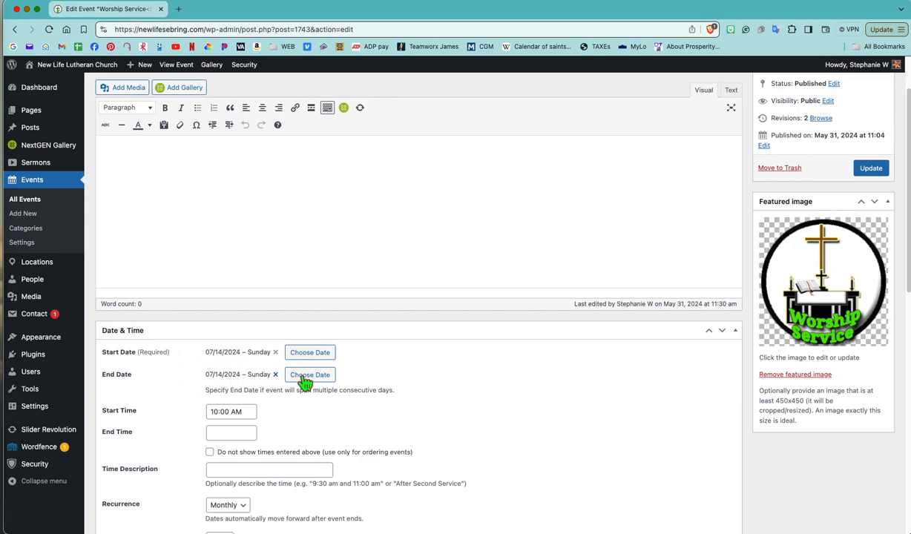
scroll(412, 386, down, 2)
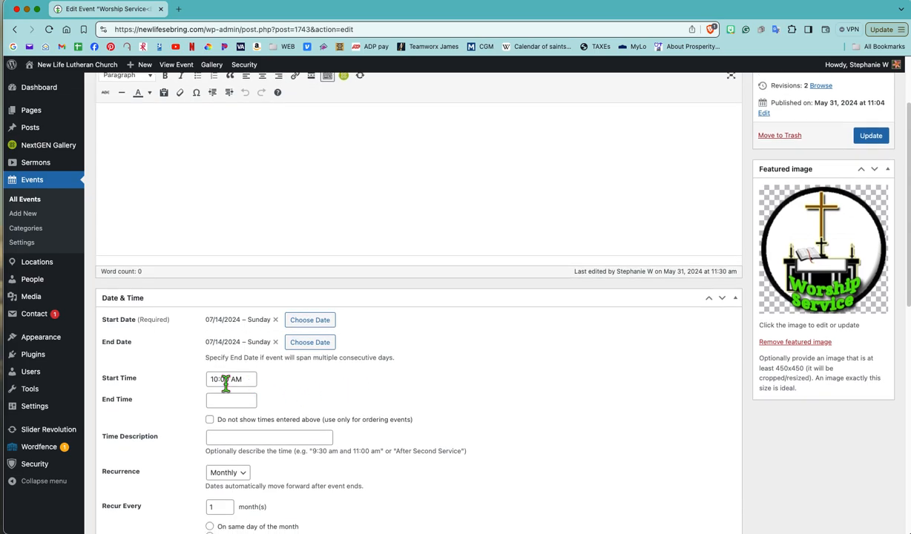
scroll(475, 406, down, 5)
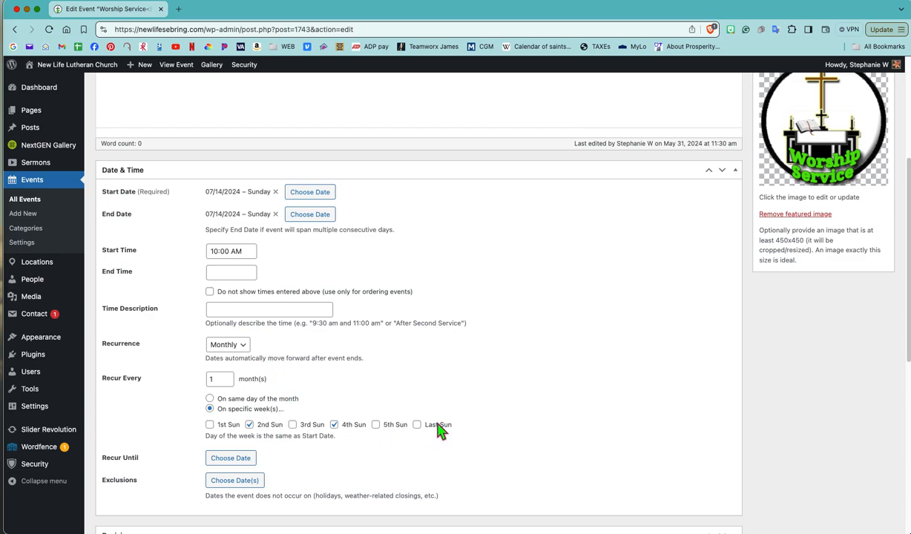
scroll(437, 430, up, 3)
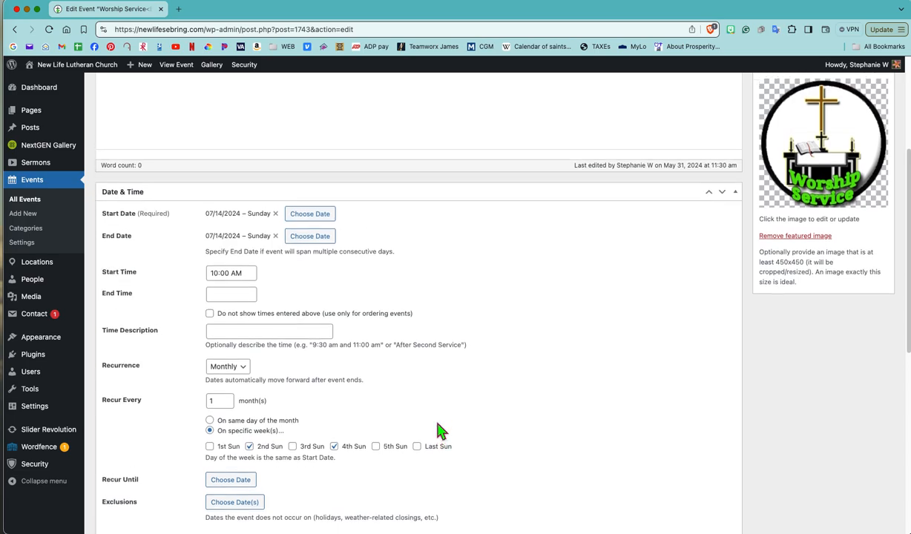
scroll(438, 431, up, 6)
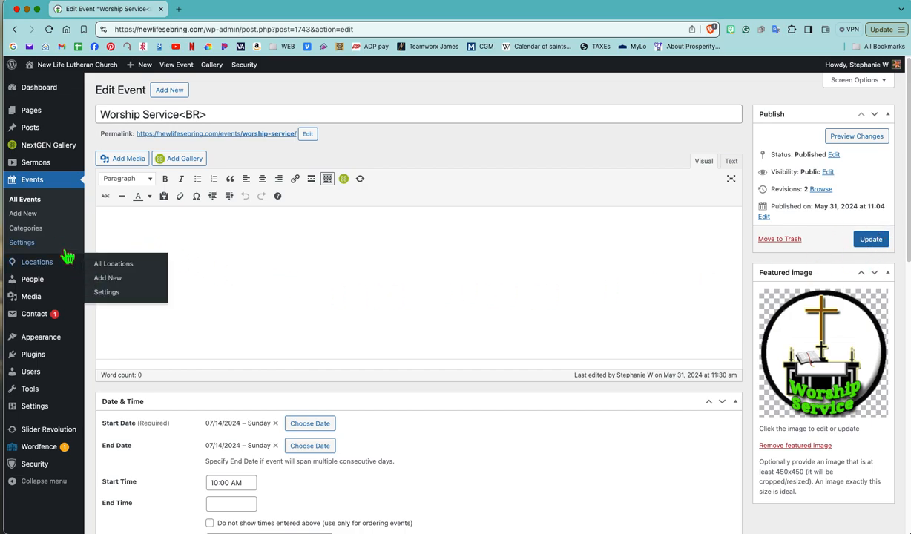
- Add a new event titled "Advent Service<BR>" and set its start date to 11/27/2024
click(170, 90)
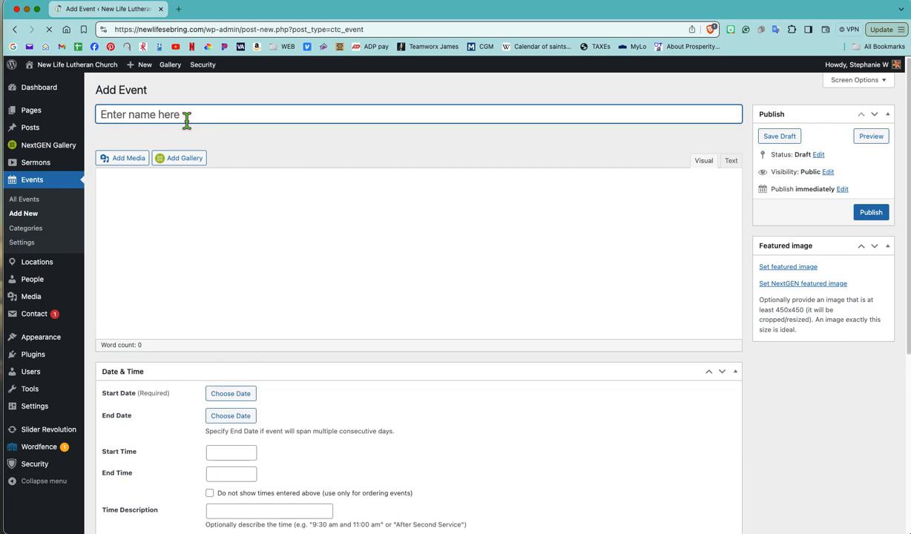
text(Advent Service<BR>)
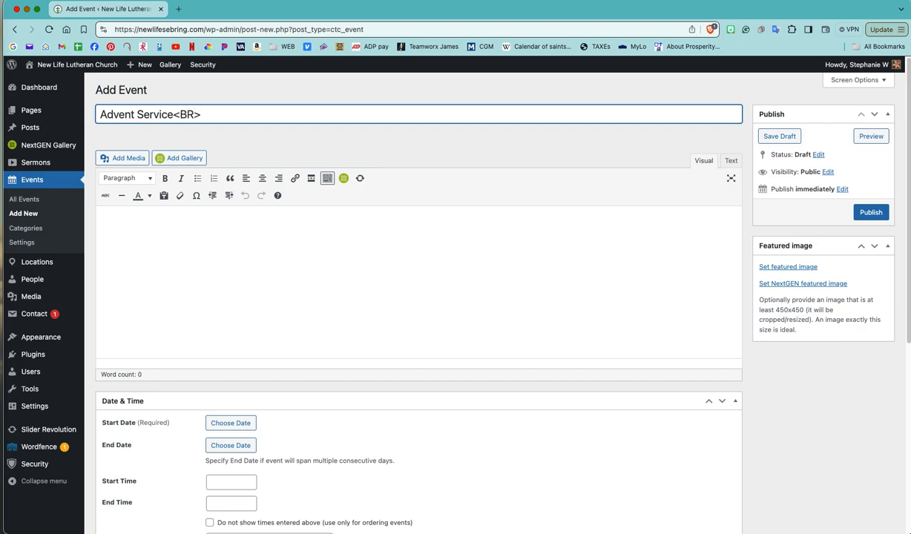
click(225, 428)
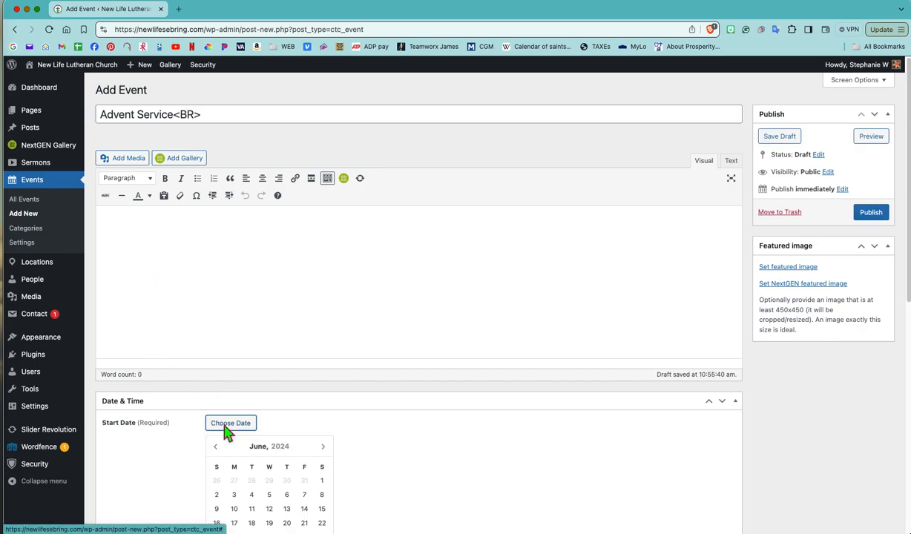
scroll(358, 423, down, 3)
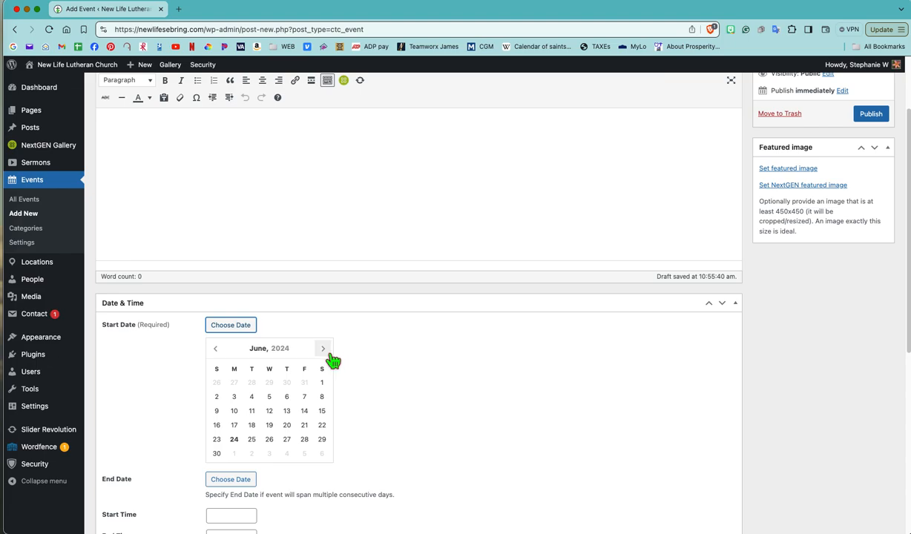
click(322, 349)
click(323, 349)
click(322, 348)
click(323, 349)
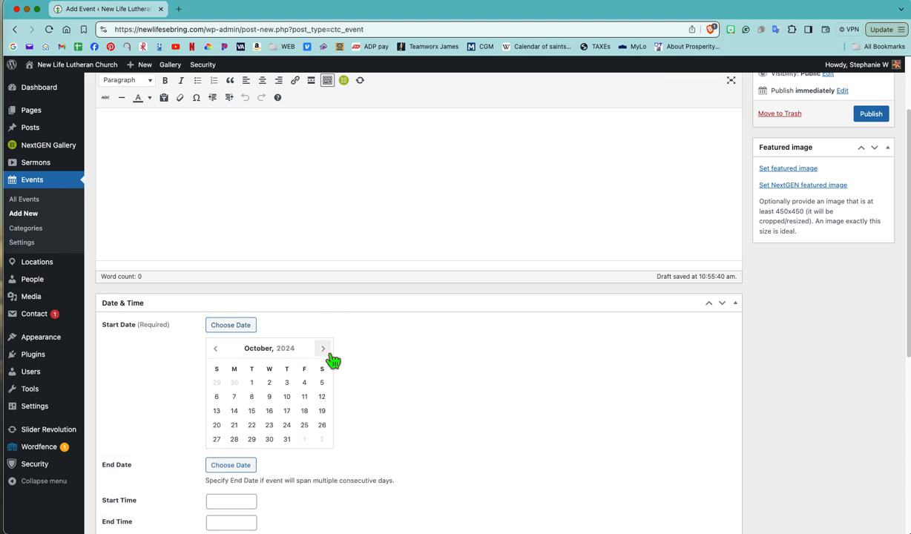
click(324, 349)
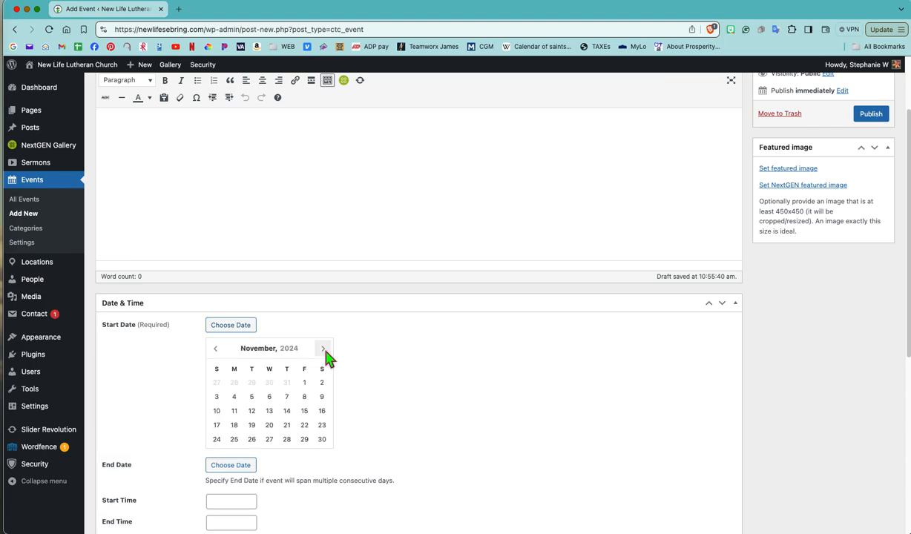
click(324, 350)
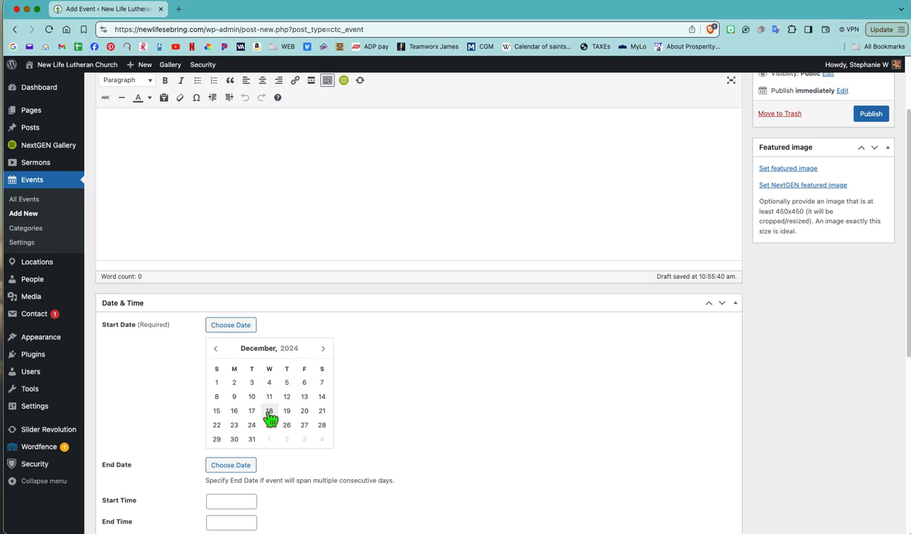
click(218, 351)
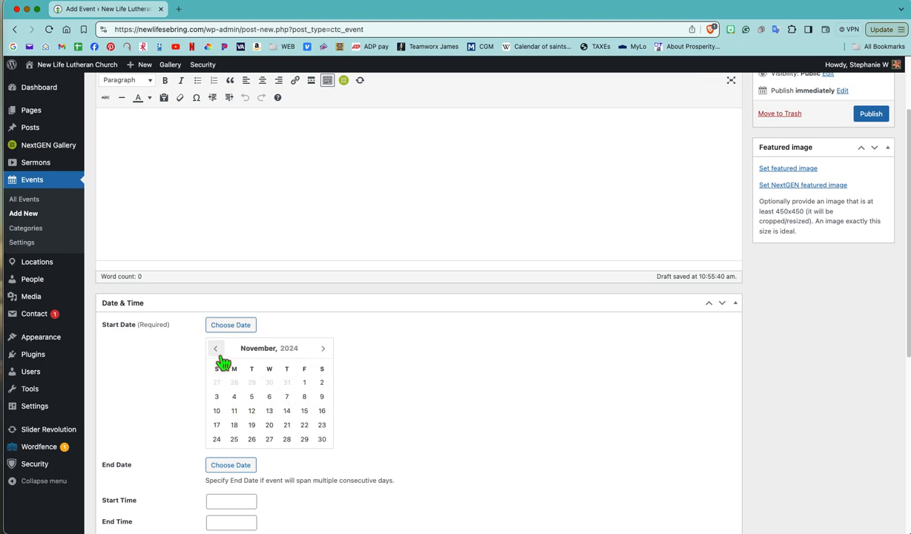
click(269, 440)
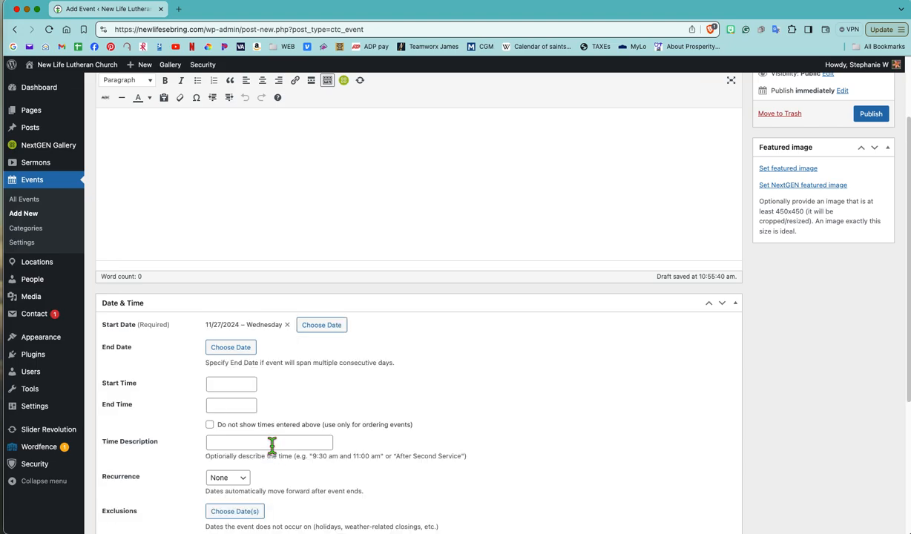
- Set the Advent Service event's end date to 11/27/2024
click(233, 349)
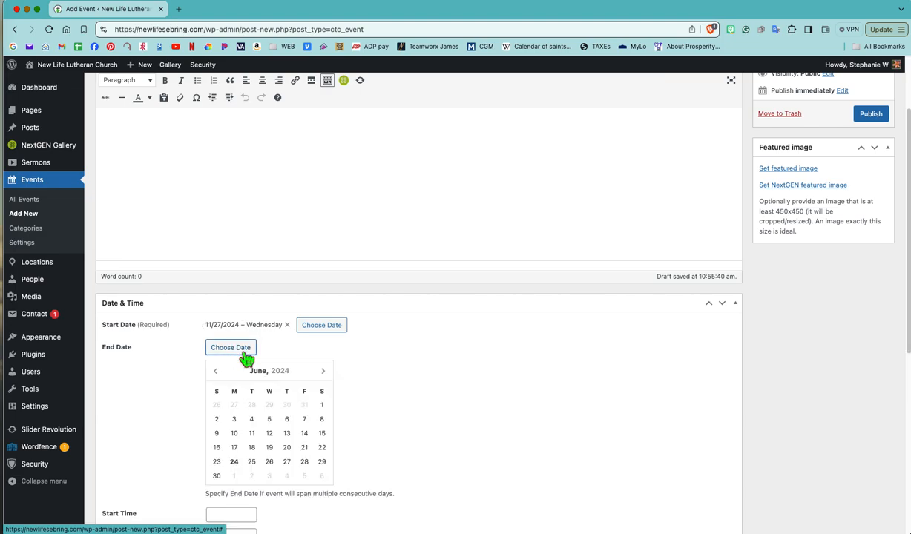
click(322, 371)
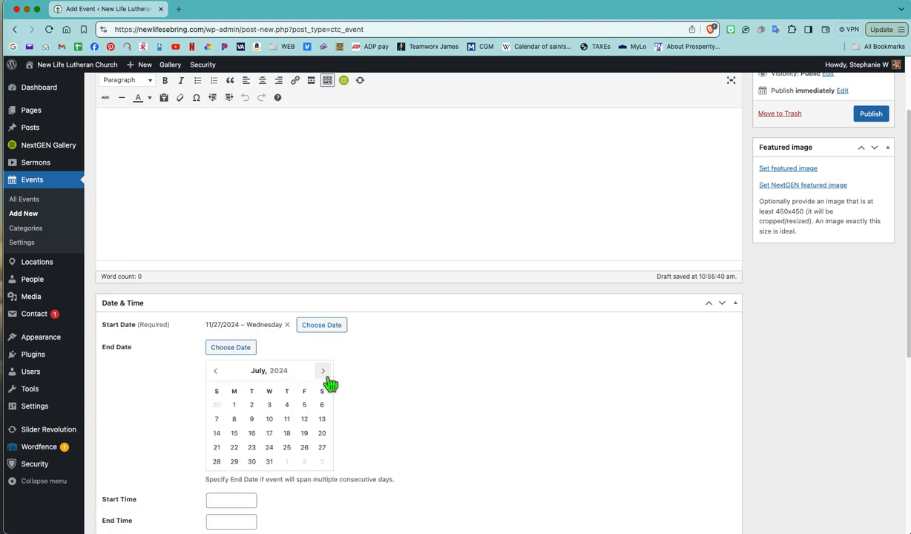
click(323, 371)
click(323, 371)
click(323, 371)
click(322, 371)
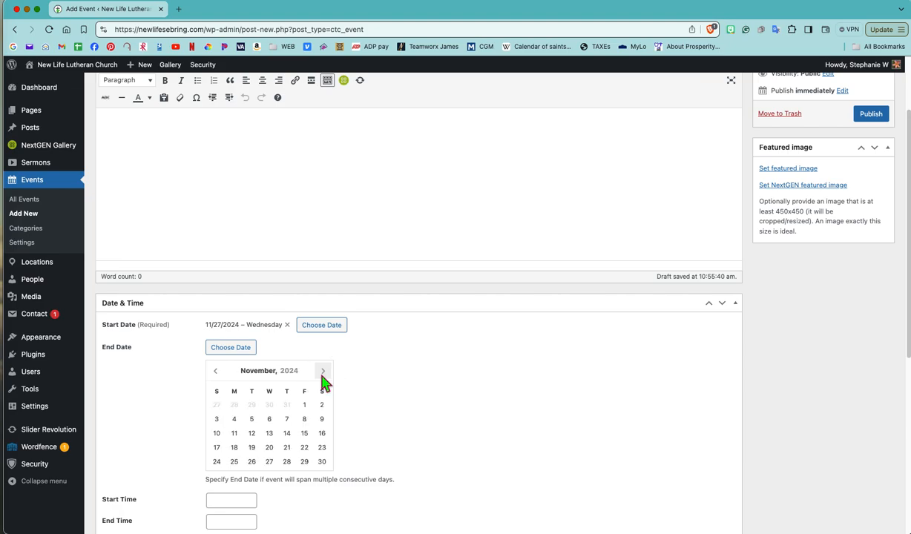
click(269, 462)
- Set the Advent Service event's start time to 6:00 PM
click(246, 384)
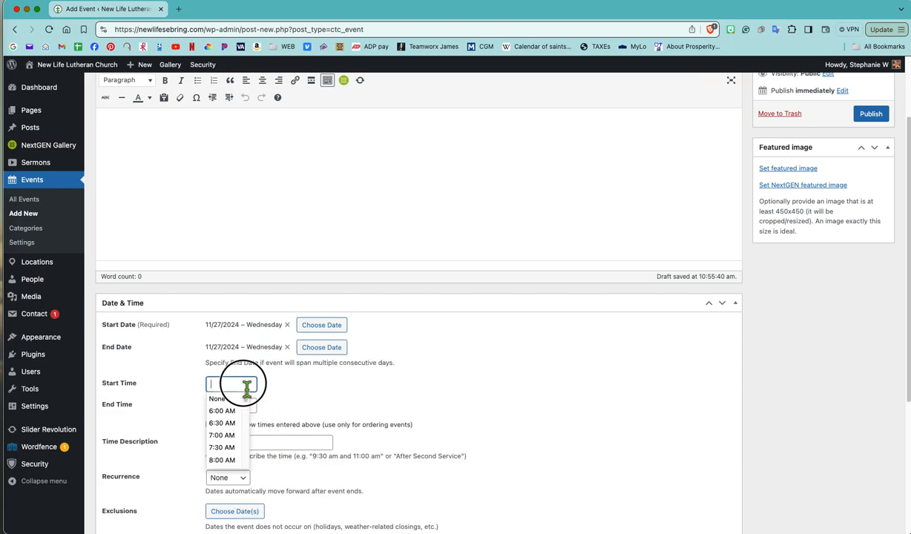
text(6:00)
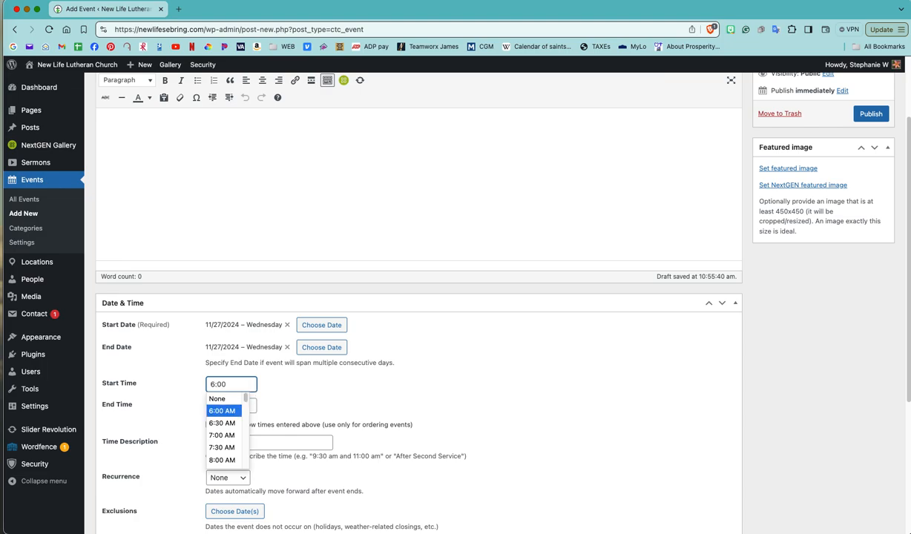
scroll(241, 430, down, 5)
scroll(240, 434, down, 6)
scroll(236, 446, down, 2)
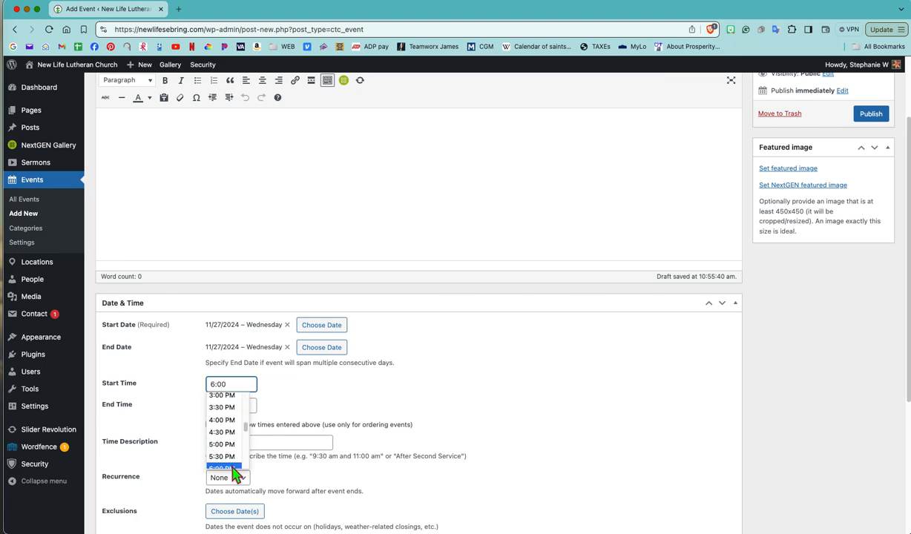
click(235, 469)
scroll(414, 422, down, 1)
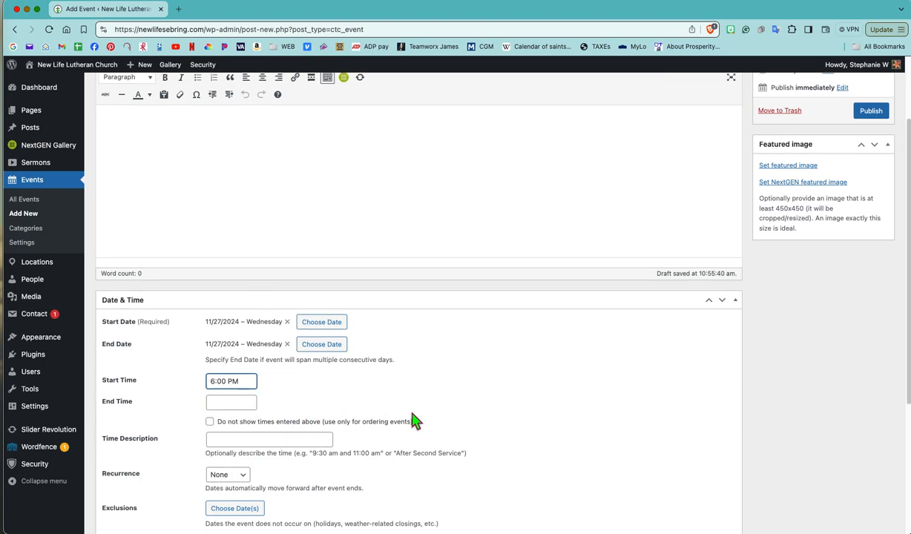
- Set the Advent Service event's recurrence to Weekly
scroll(414, 422, down, 3)
click(238, 383)
click(245, 396)
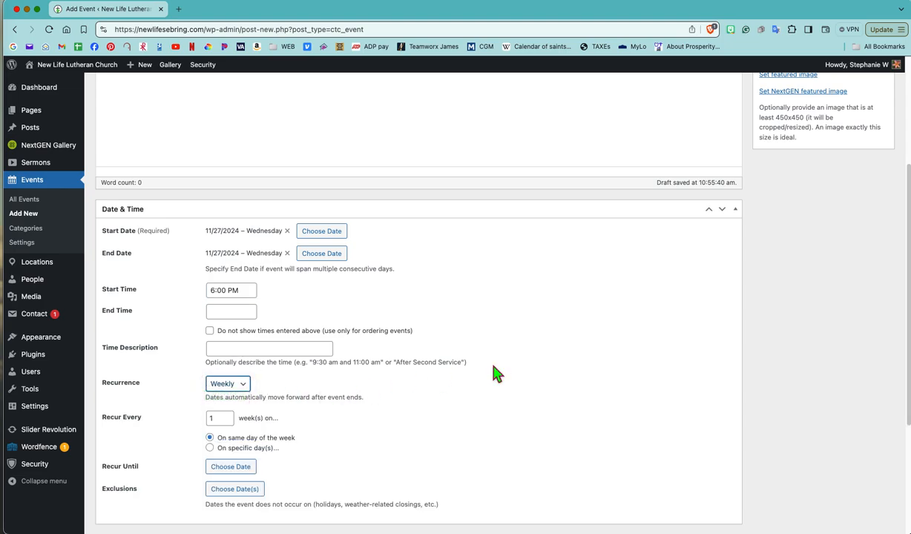
scroll(494, 367, up, 1)
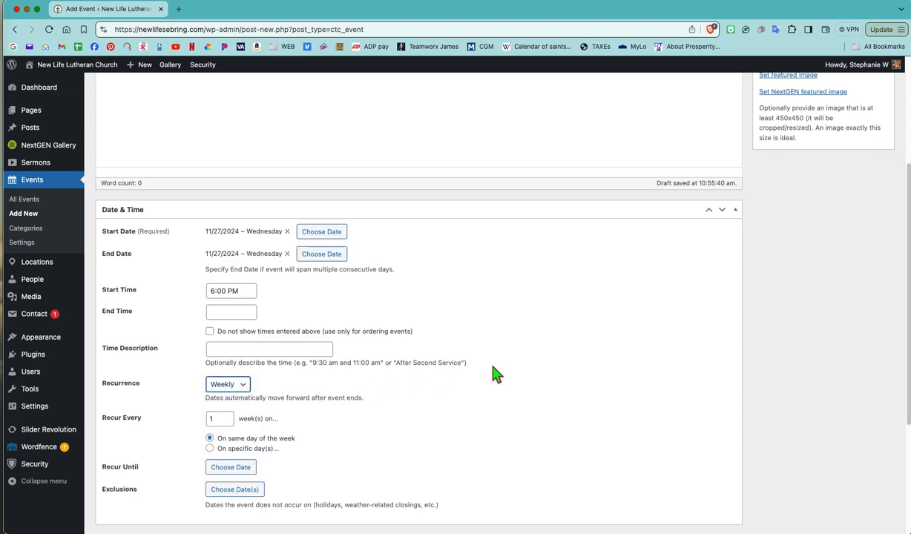
- Set the Advent Service event to recur until 12/18/2024
scroll(493, 373, down, 2)
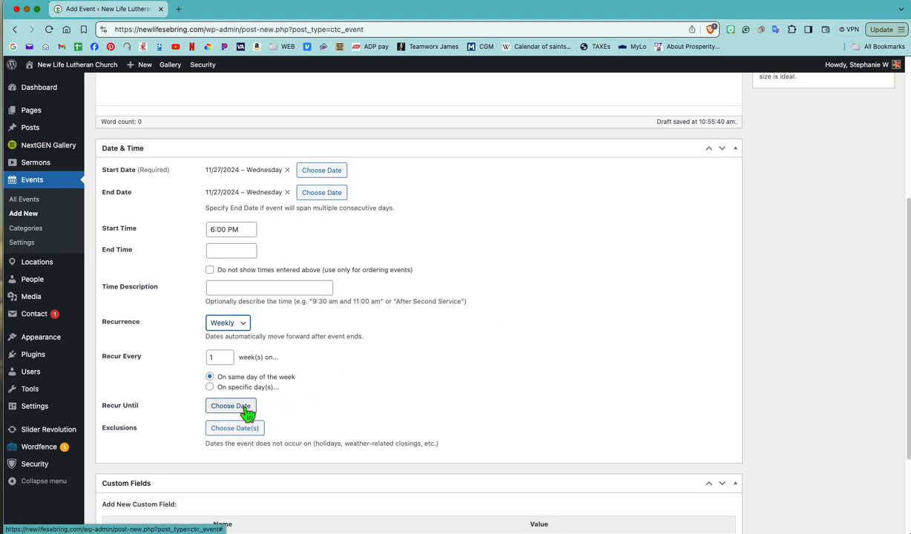
click(248, 412)
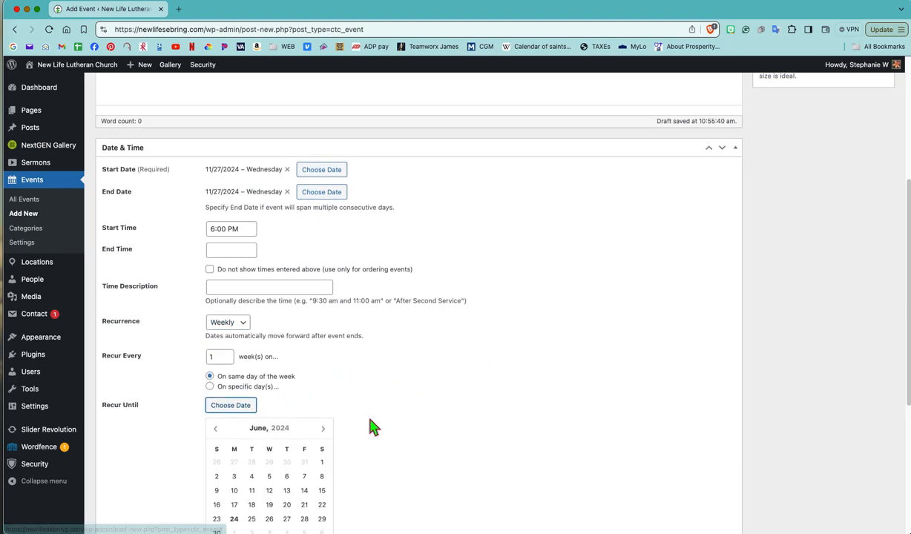
scroll(363, 419, down, 2)
click(324, 367)
click(323, 368)
click(324, 367)
click(323, 367)
click(323, 367)
click(323, 367)
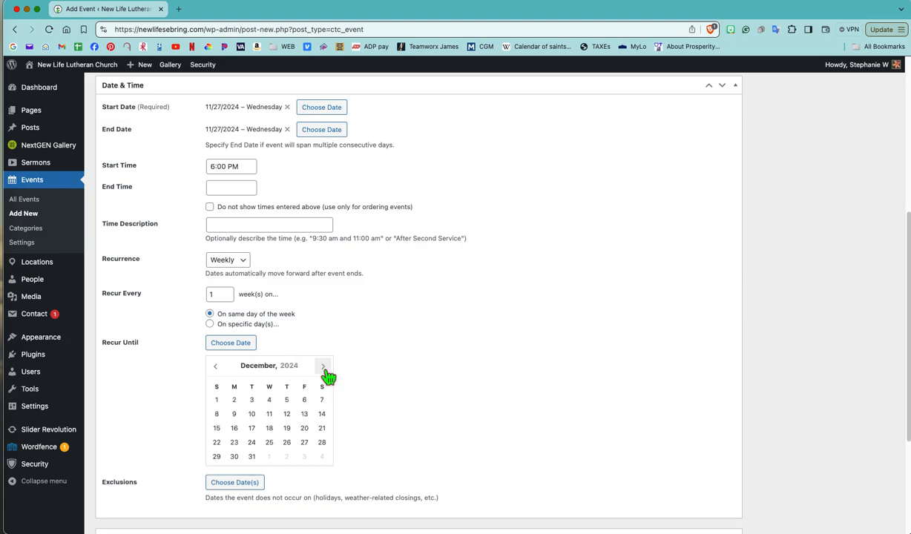
click(273, 430)
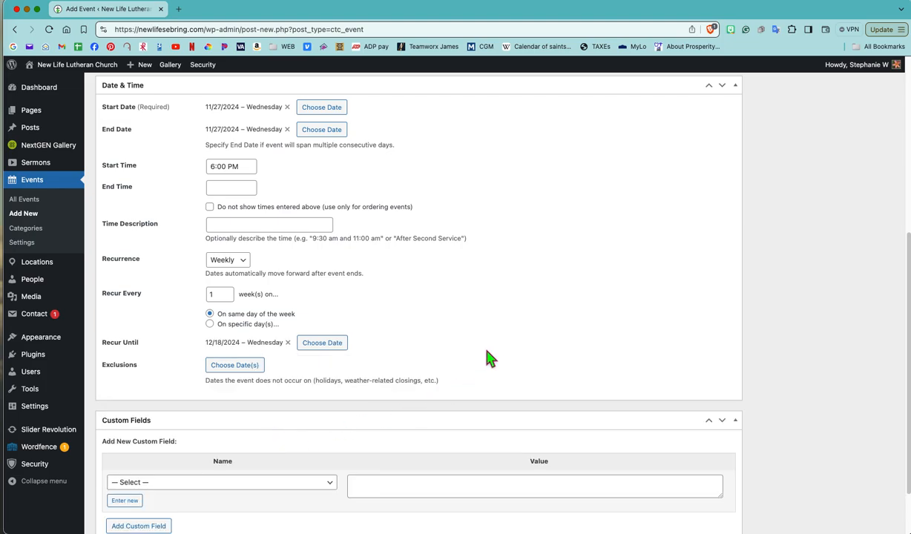
- Publish the Advent Service event
scroll(490, 359, up, 3)
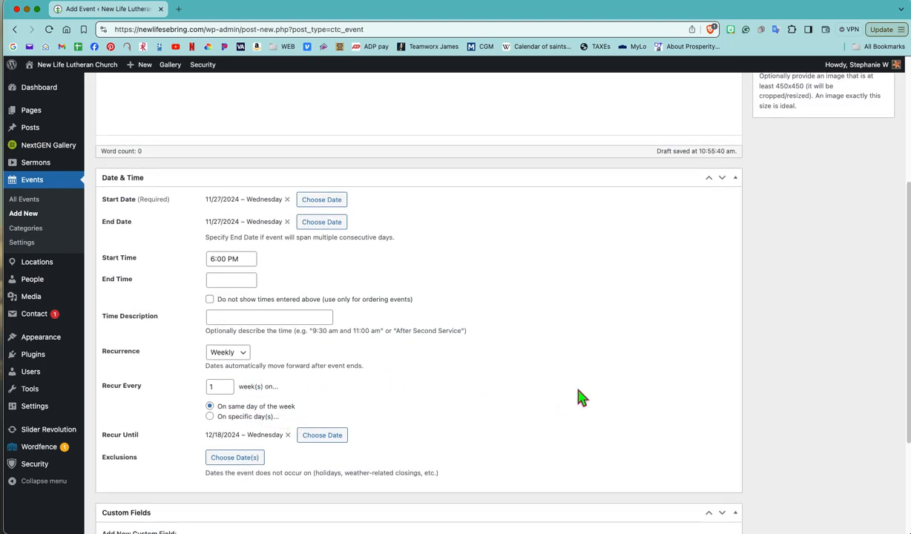
scroll(579, 396, up, 5)
click(872, 213)
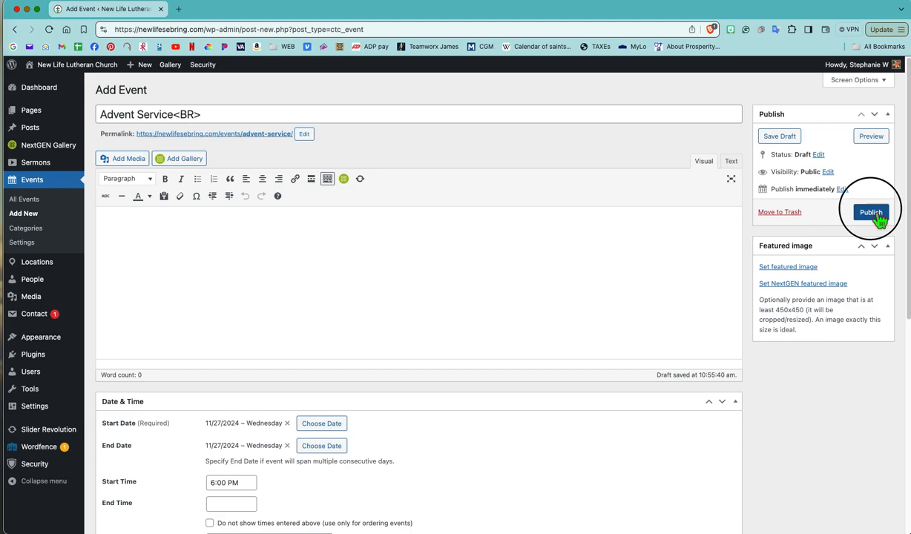
- Open the church's public website in a new browser tab and go to its Calendar page
mouse_move(64, 68)
right_click(65, 88)
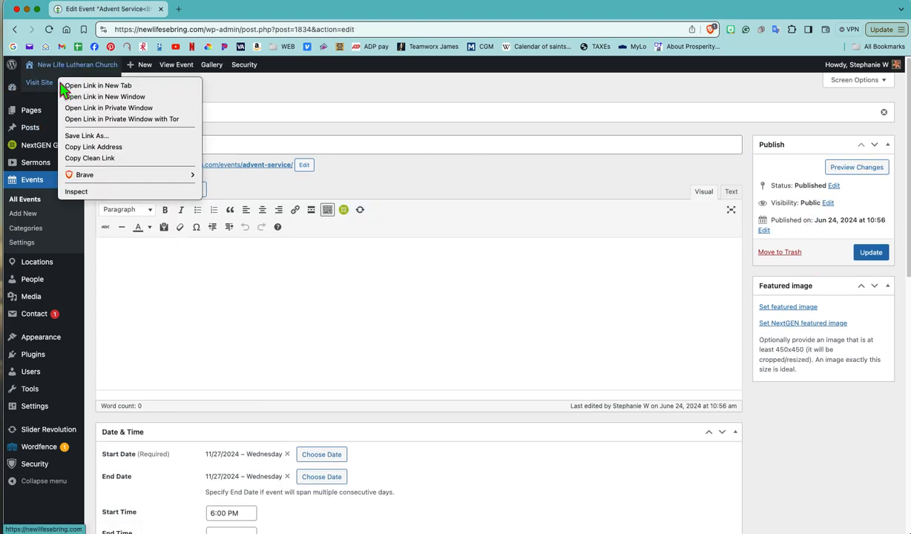
click(102, 84)
click(223, 9)
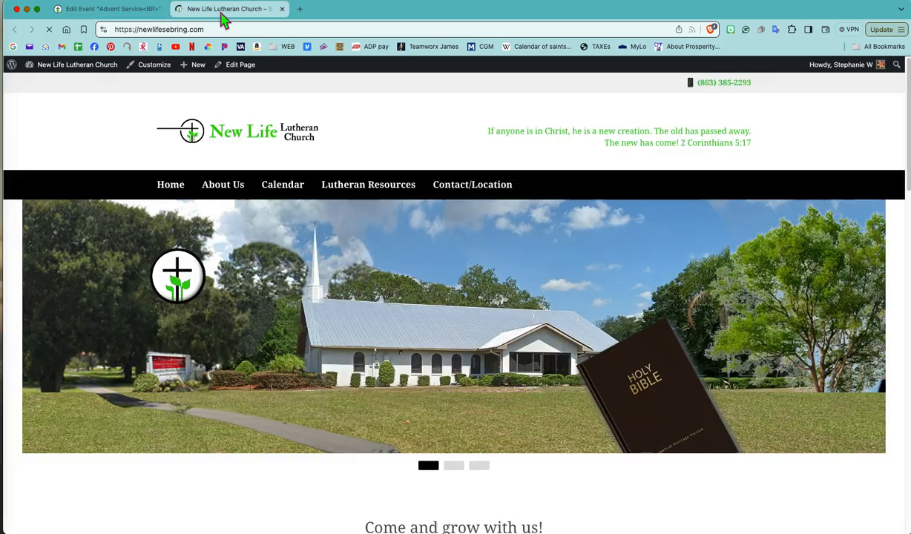
click(285, 189)
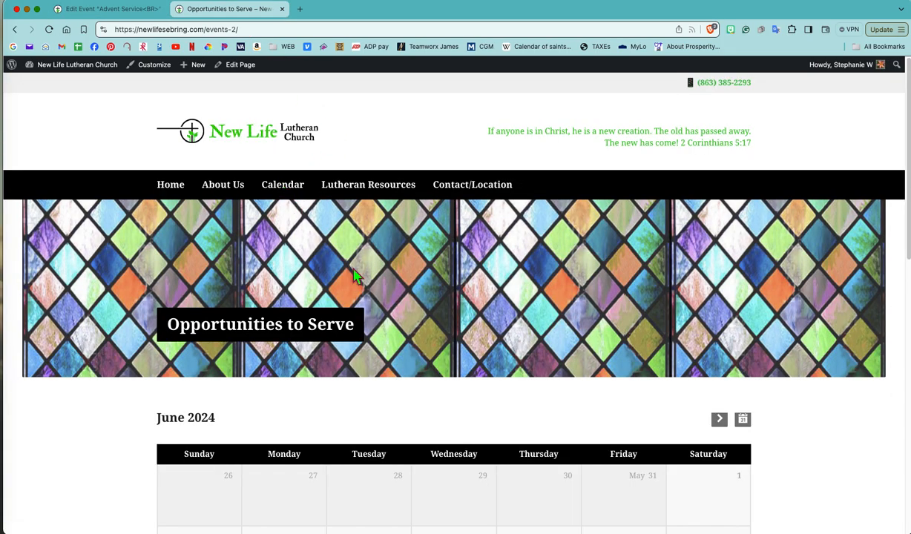
- Examine the public calendar's November and December 2024 months for the weekly Advent Service entries
click(720, 420)
click(721, 421)
click(719, 420)
click(721, 421)
click(721, 421)
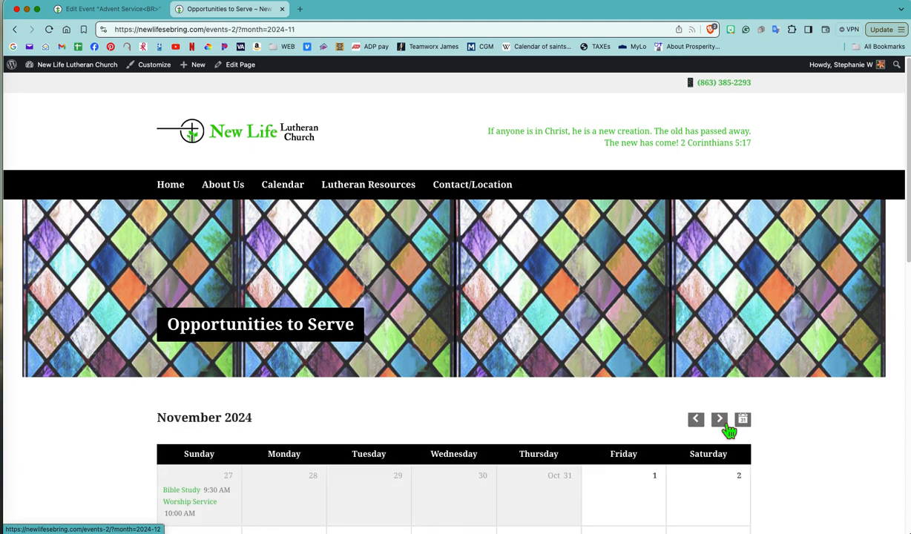
scroll(610, 407, down, 10)
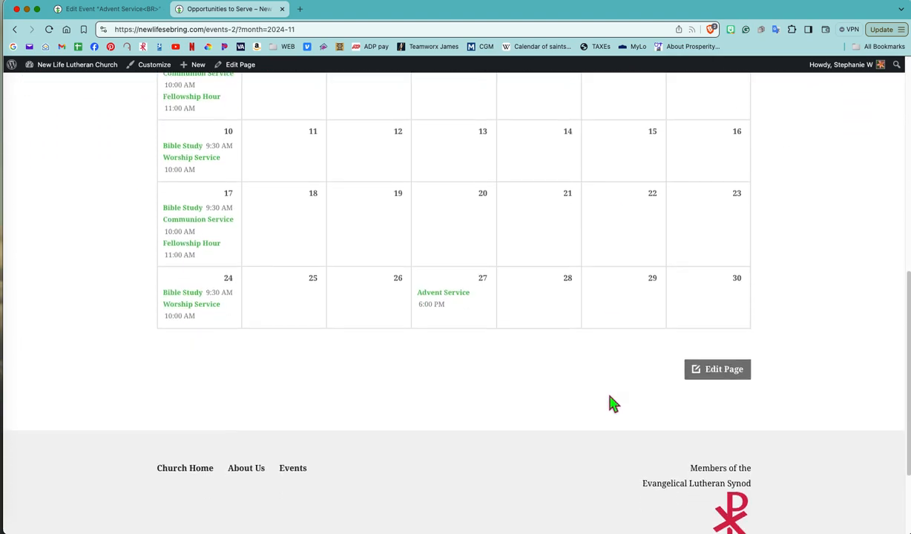
scroll(579, 294, up, 5)
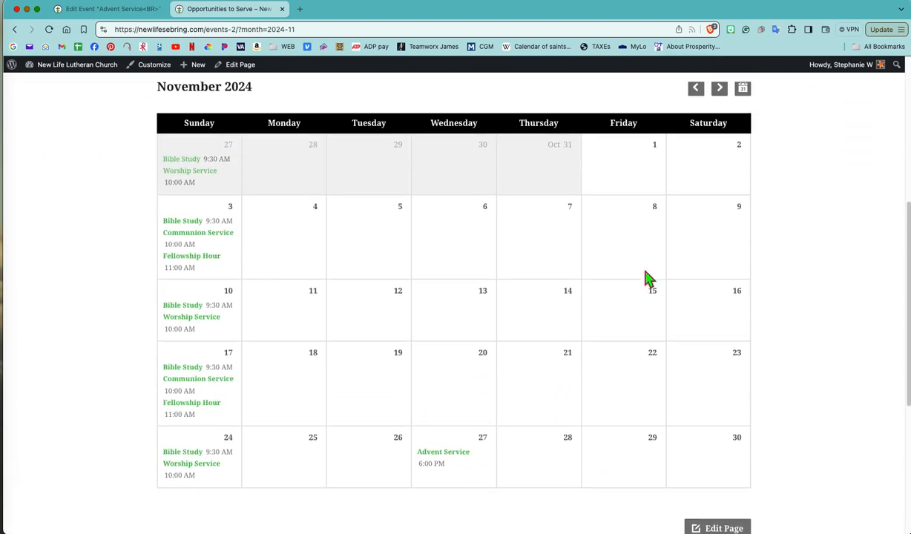
click(730, 168)
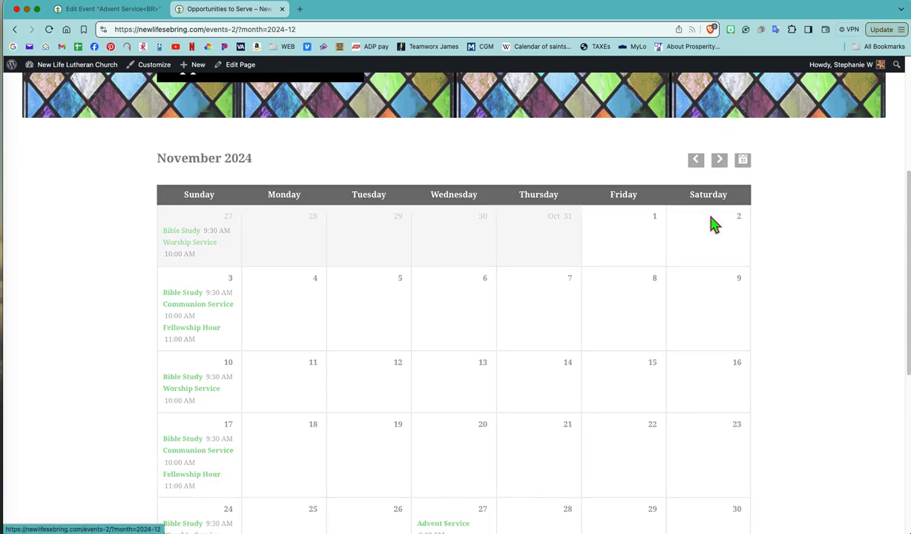
scroll(610, 319, down, 1)
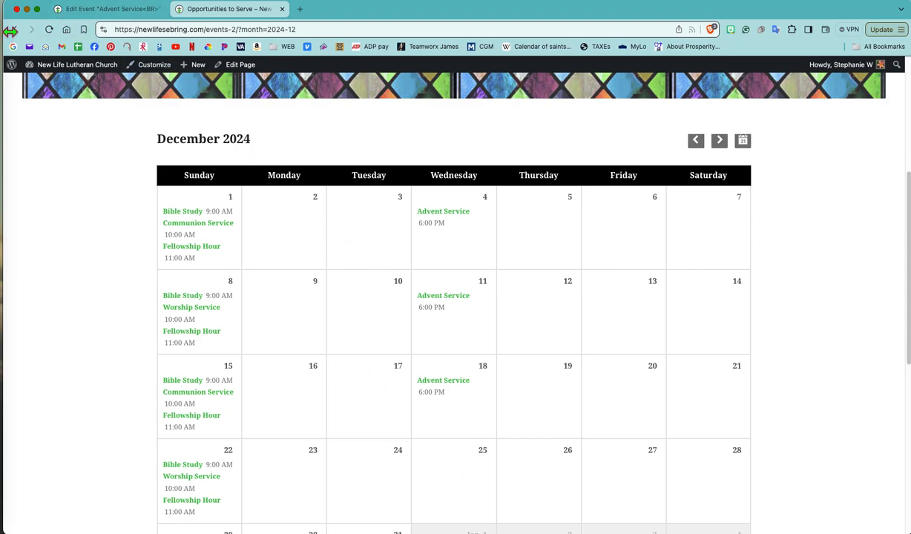
- Return to the Advent Service event's edit page, change its status to Draft and update the event
click(91, 10)
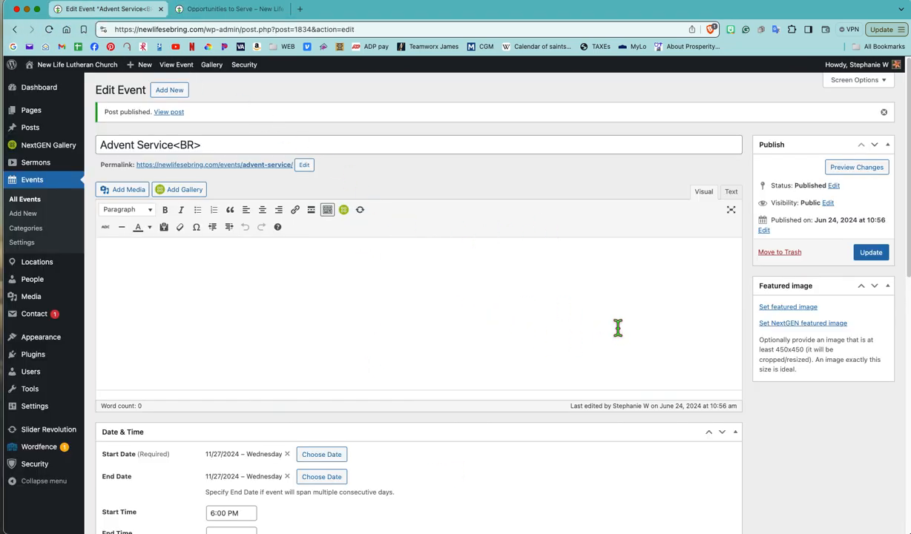
click(834, 185)
click(824, 200)
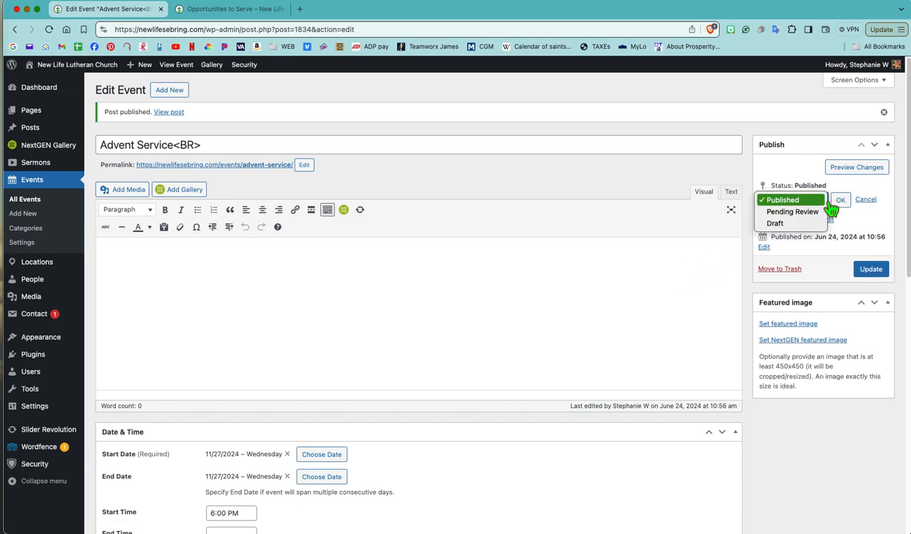
click(799, 226)
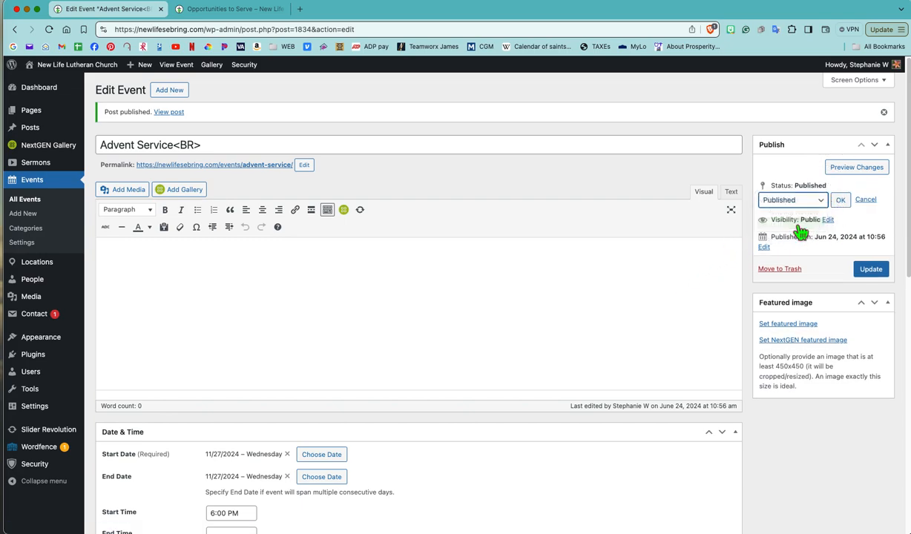
click(844, 204)
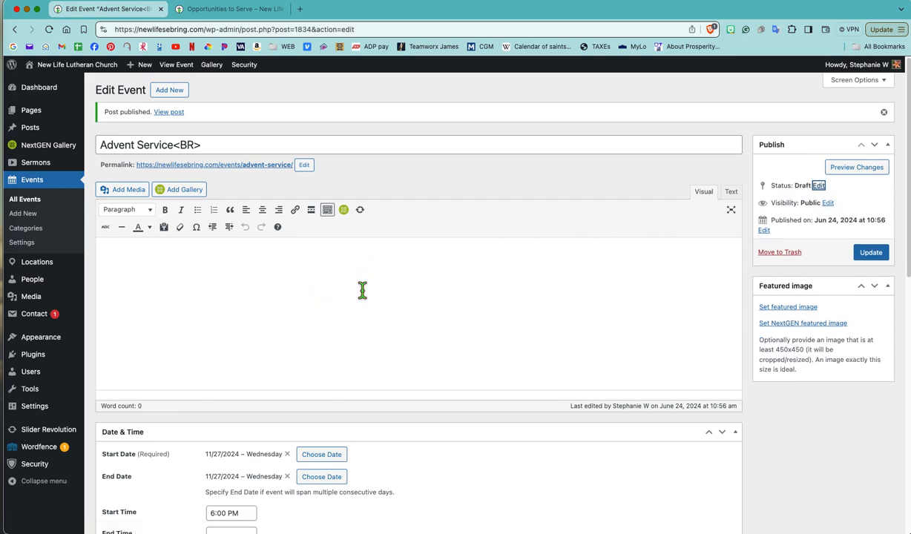
click(866, 255)
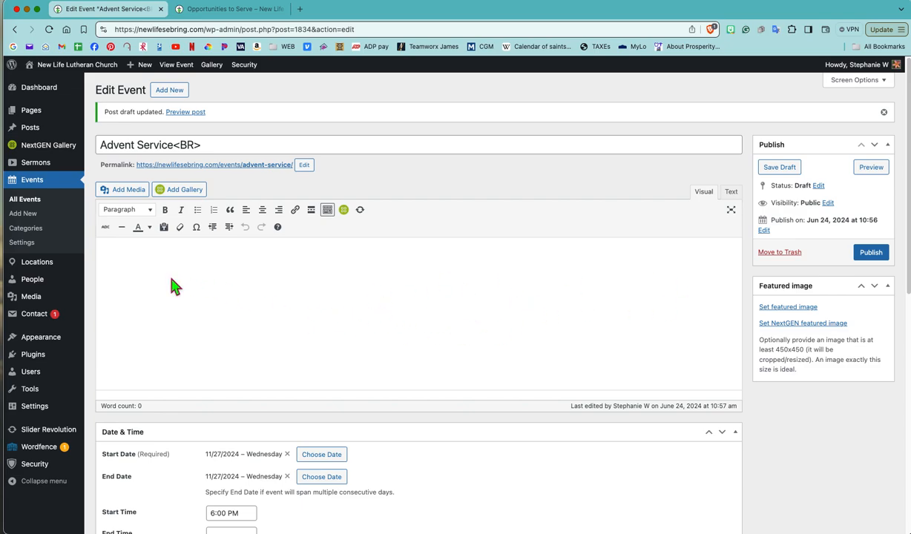
scroll(171, 280, down, 1)
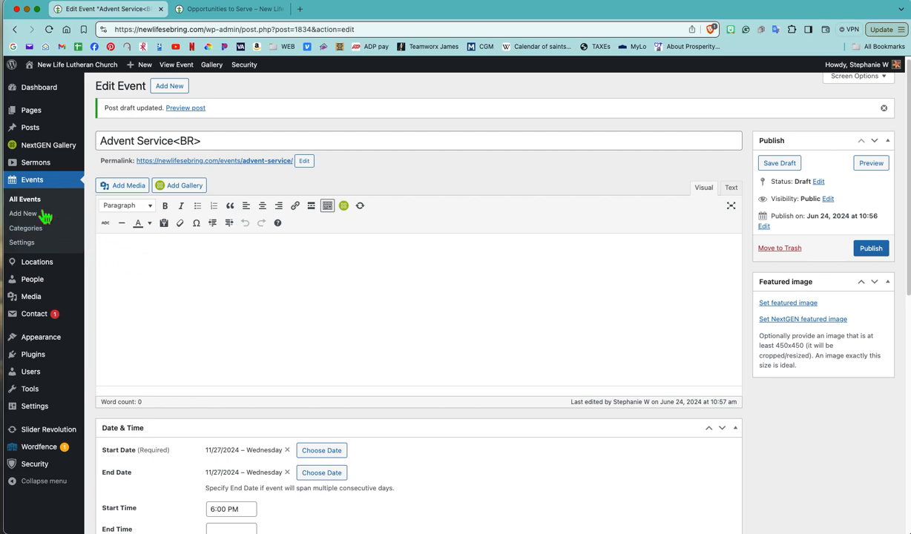
- Go back to the public calendar and bring up July 2024 to find the Game Night event
click(225, 11)
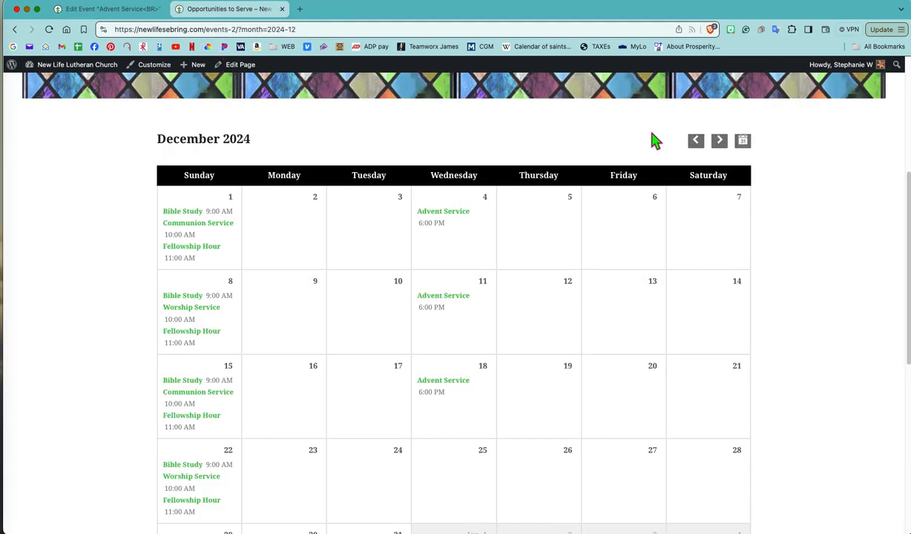
click(698, 148)
click(696, 145)
click(696, 146)
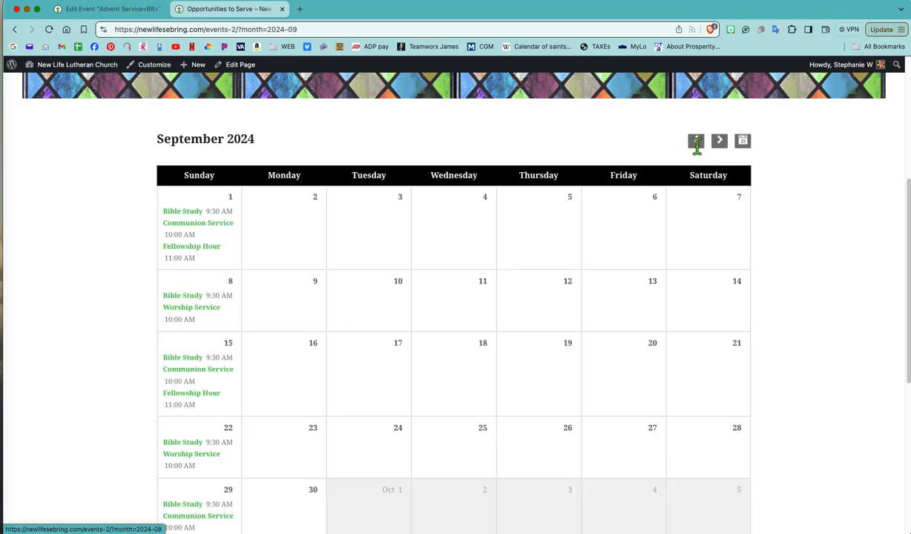
click(704, 150)
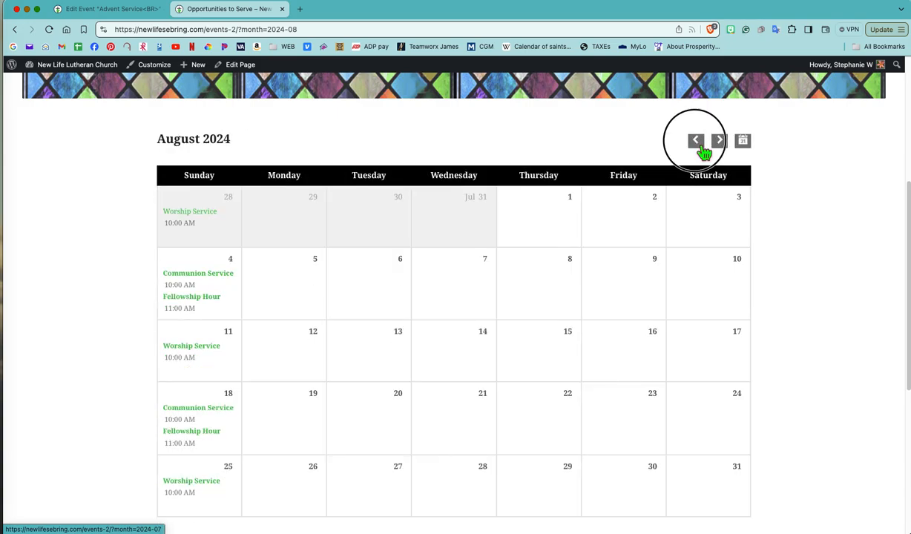
click(698, 146)
click(697, 147)
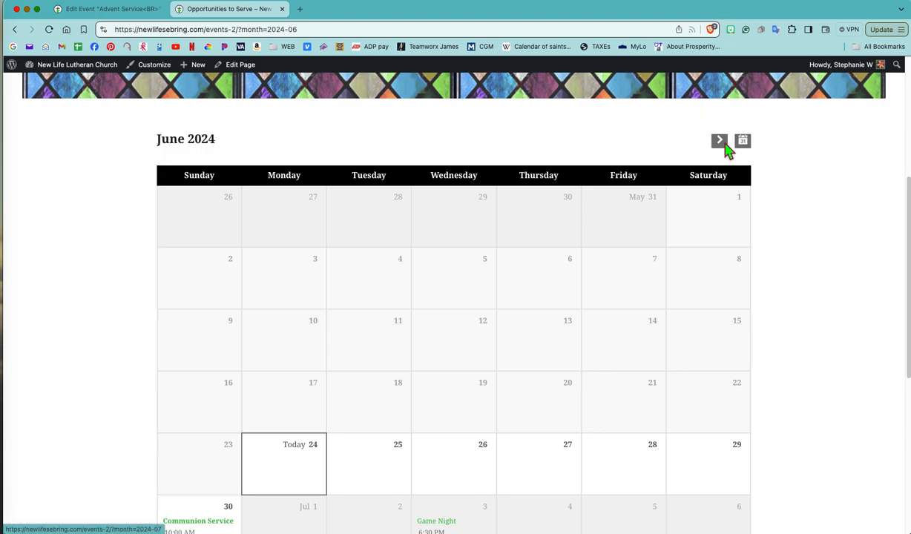
click(722, 142)
scroll(660, 206, down, 4)
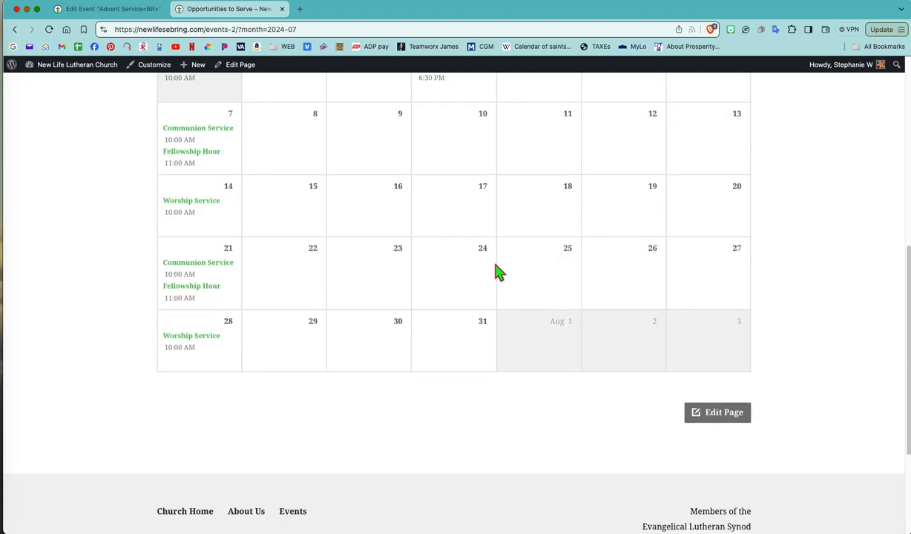
scroll(461, 192, up, 3)
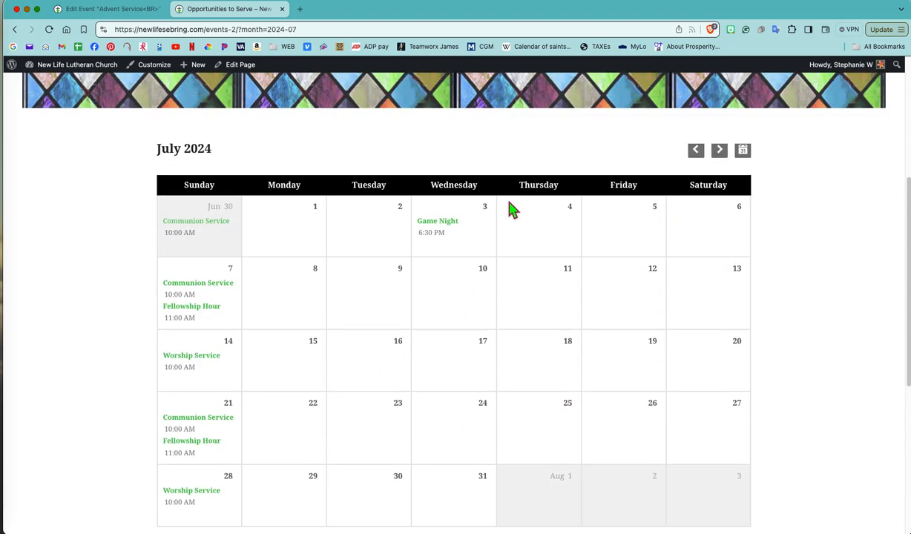
- Open the July 3 Game Night event for editing from the public calendar and move it to the trash
mouse_move(419, 234)
click(437, 227)
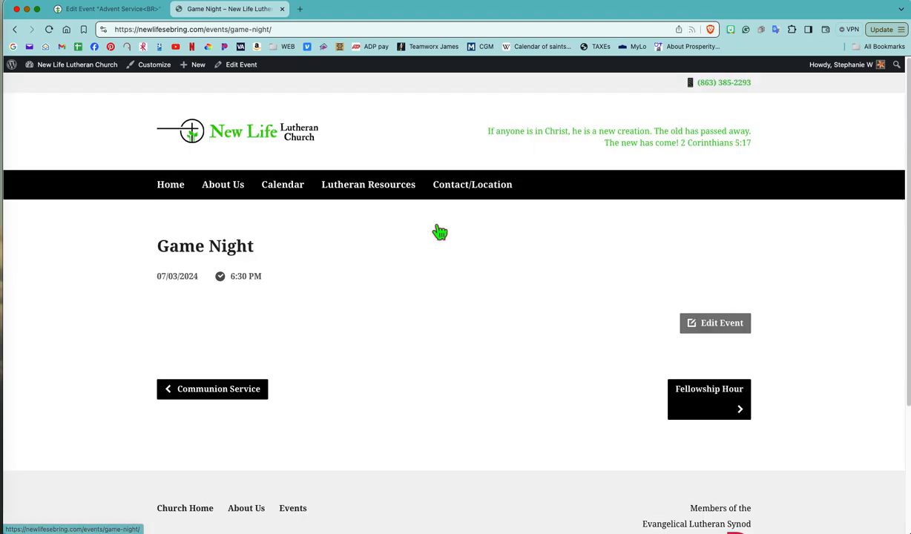
click(239, 71)
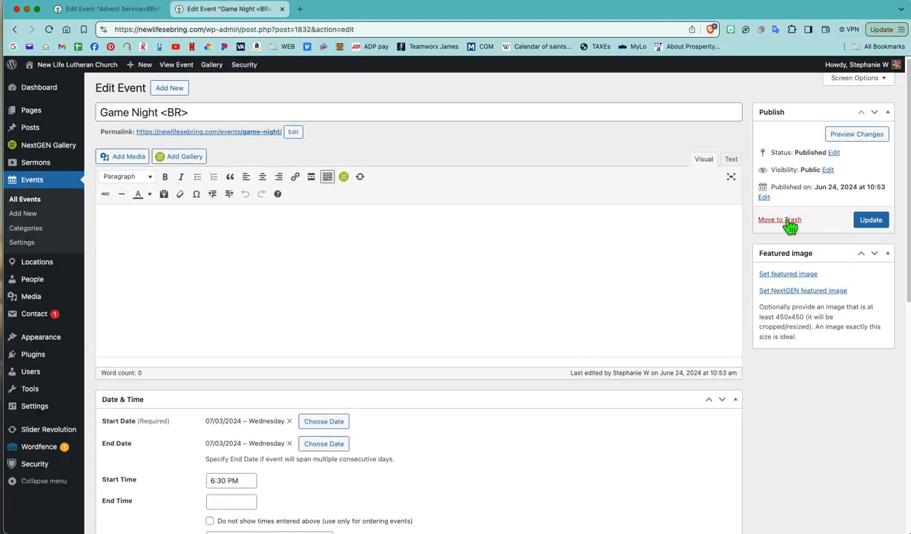
click(772, 222)
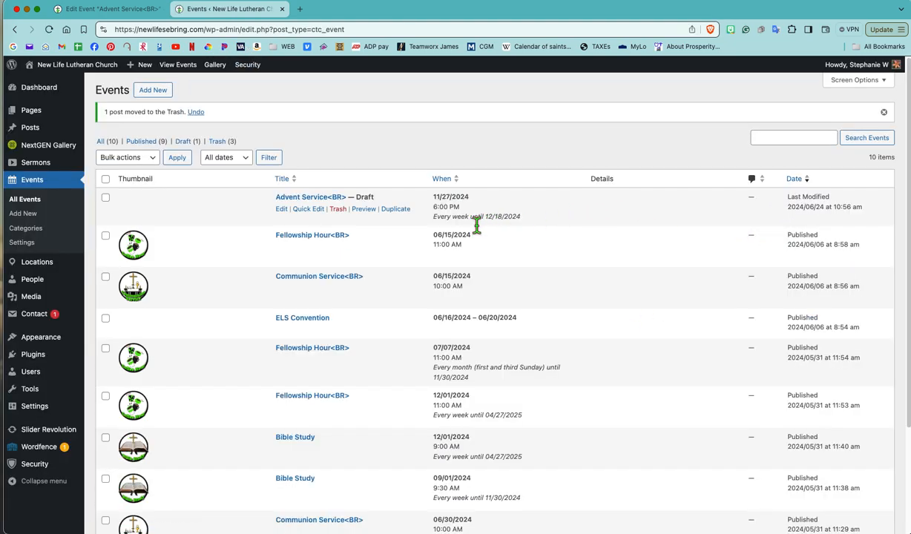